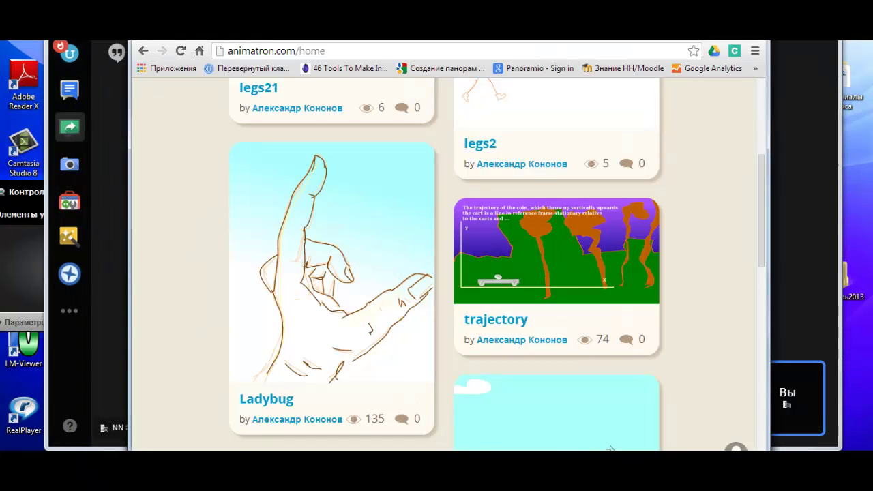
# - Start a new movie project from the full-screen gallery page and set its canvas width to 554
pyautogui.press('F11')
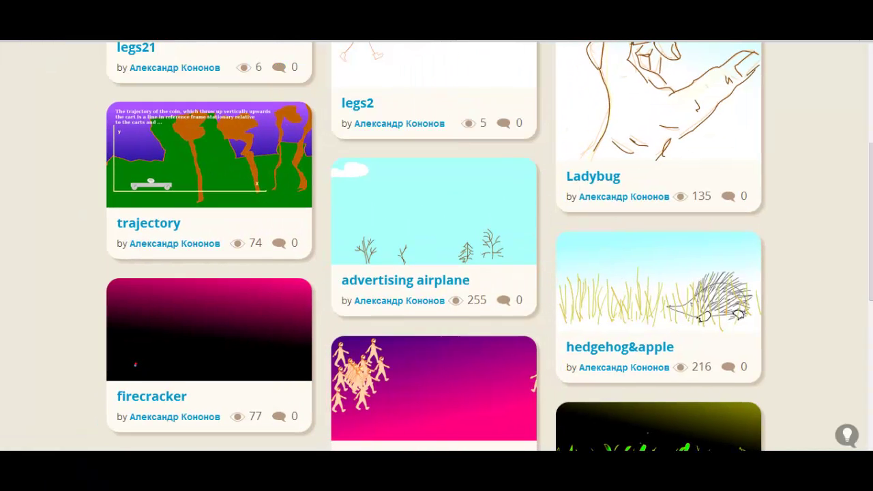
pyautogui.click(871, 65)
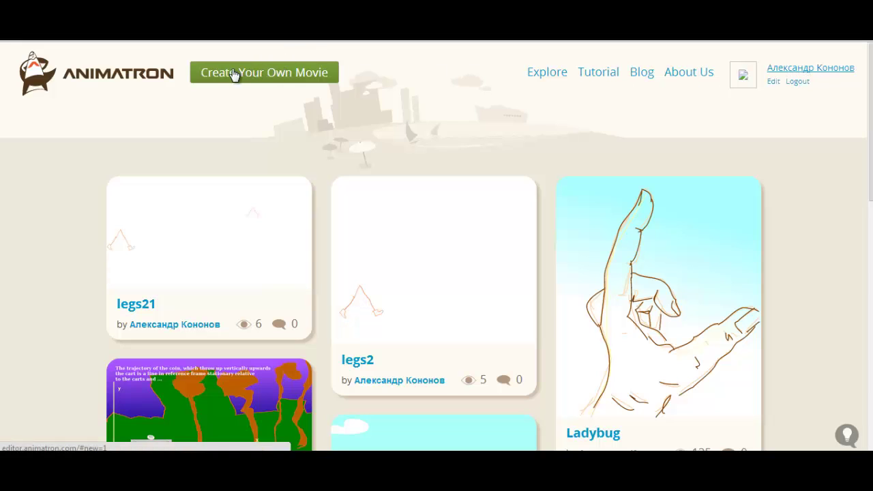
pyautogui.click(283, 79)
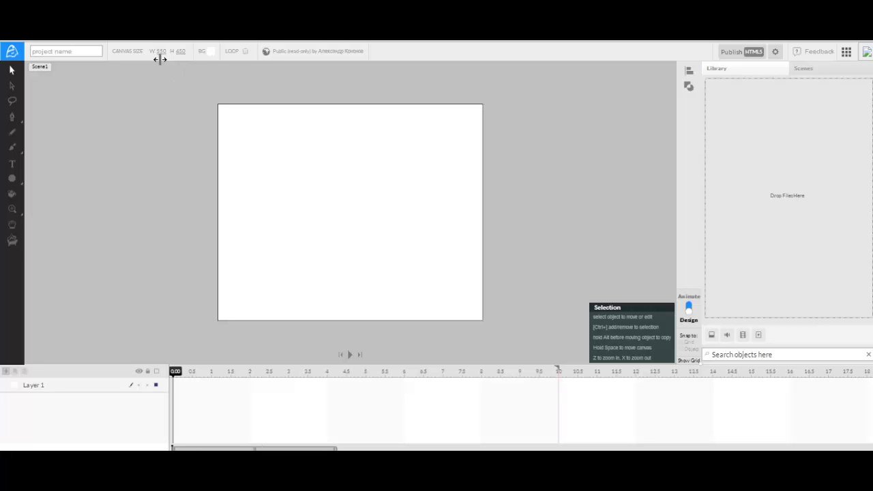
pyautogui.moveTo(160, 59); pyautogui.dragTo(162, 60)
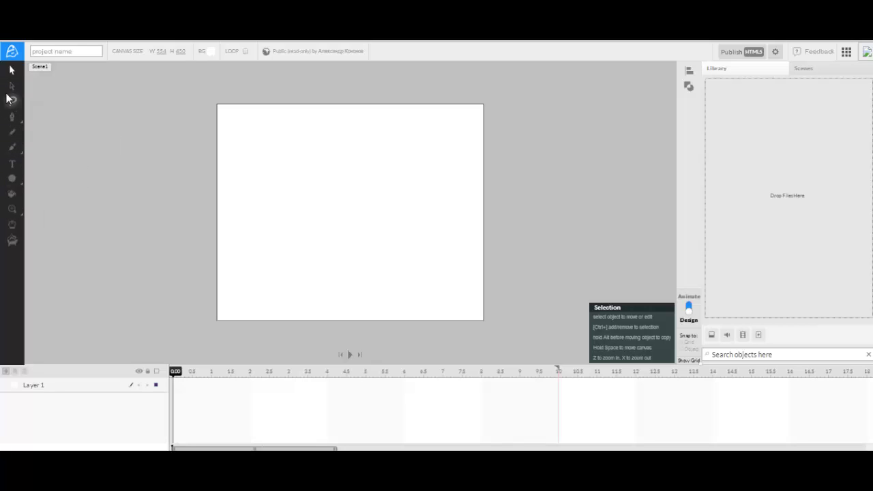
# - Try a freehand orange pencil stroke across the upper part of the canvas and undo it
pyautogui.click(14, 135)
pyautogui.moveTo(293, 131)
pyautogui.mouseDown()
pyautogui.moveTo(299, 151)
pyautogui.moveTo(282, 177)
pyautogui.moveTo(337, 191)
pyautogui.moveTo(347, 151)
pyautogui.mouseUp()
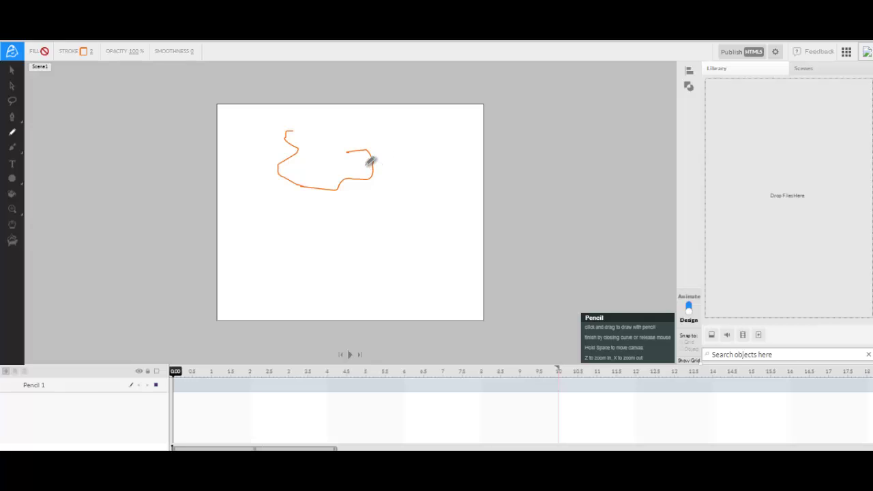
pyautogui.hotkey('ctrl', 'z')
# - Draw a blue oval about 91 wide and 97 high on the canvas's left half
pyautogui.moveTo(24, 155)
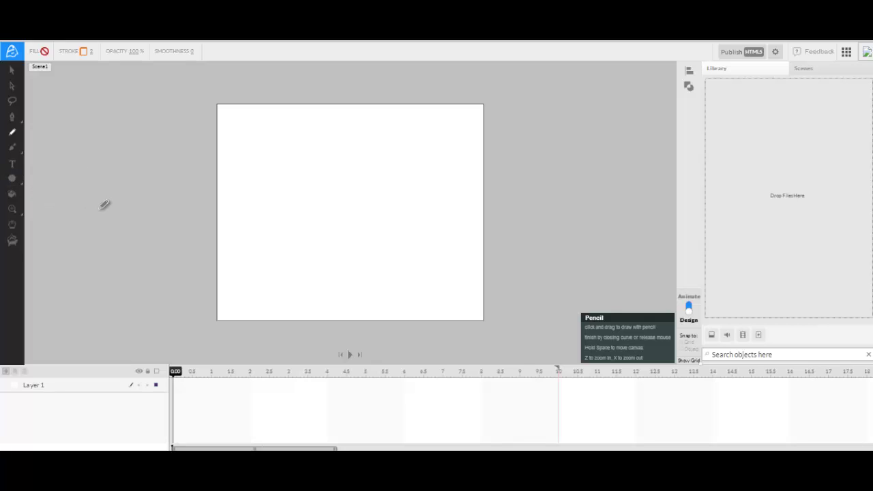
pyautogui.moveTo(12, 179)
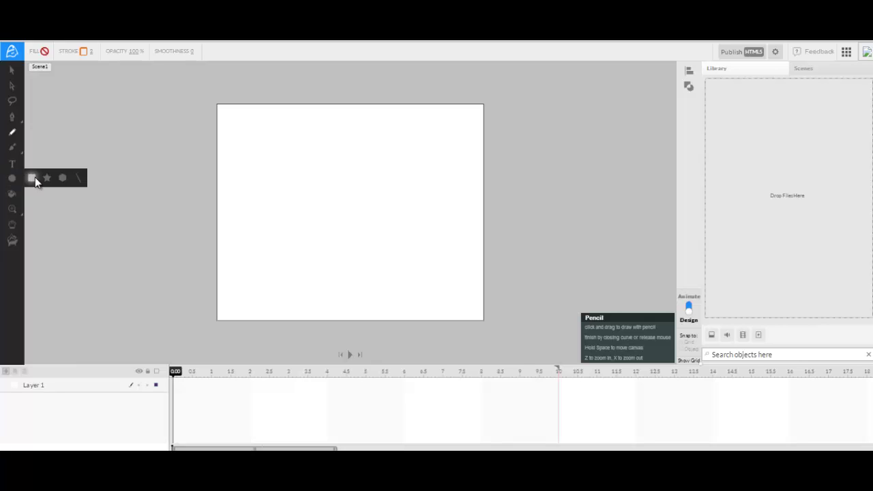
pyautogui.click(12, 179)
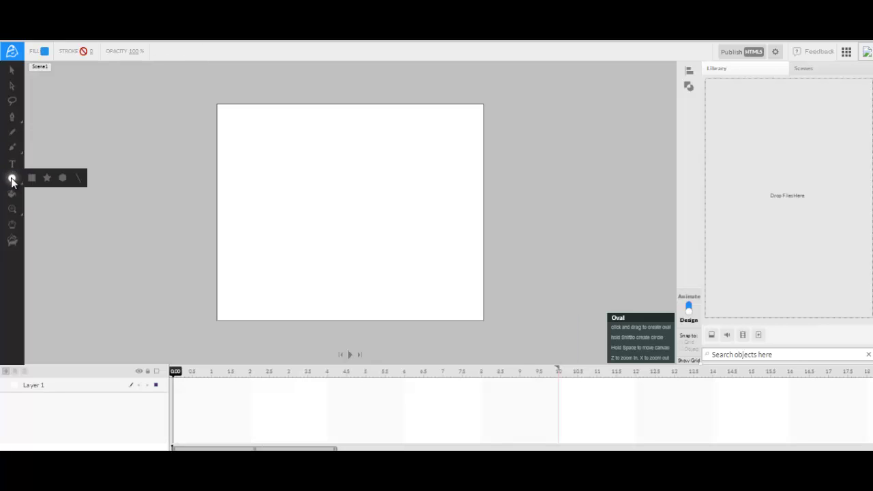
pyautogui.moveTo(262, 165); pyautogui.dragTo(310, 210)
# - Draw a pentagon about 92 by 88 beside the oval and a rectangle about 310 by 63 below both
pyautogui.click(12, 179)
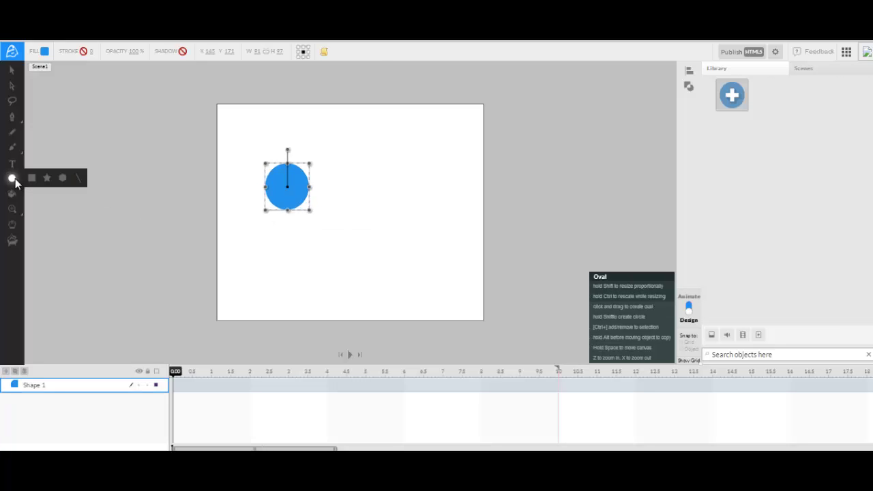
pyautogui.click(60, 177)
pyautogui.moveTo(348, 146); pyautogui.dragTo(394, 191)
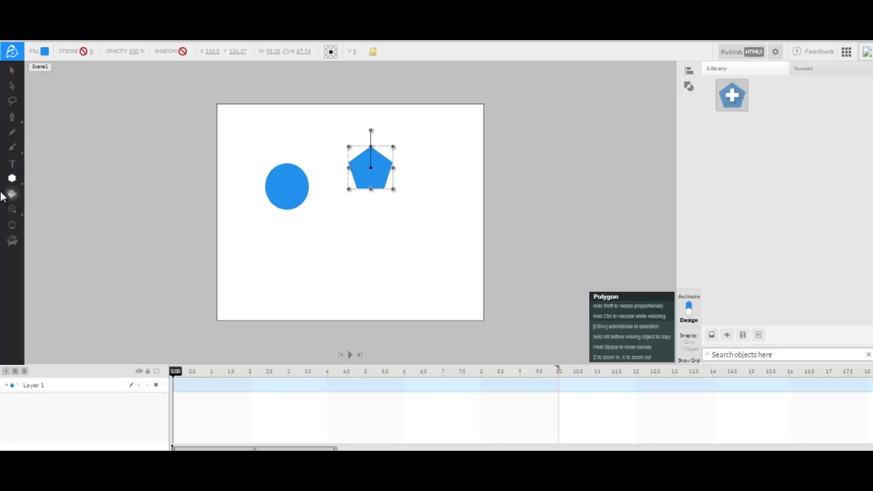
pyautogui.click(14, 179)
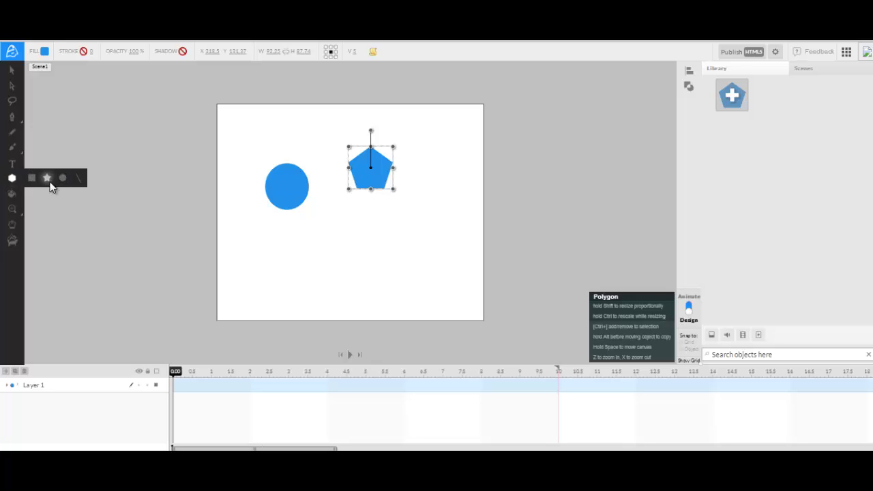
pyautogui.click(31, 177)
pyautogui.moveTo(250, 220); pyautogui.dragTo(400, 250)
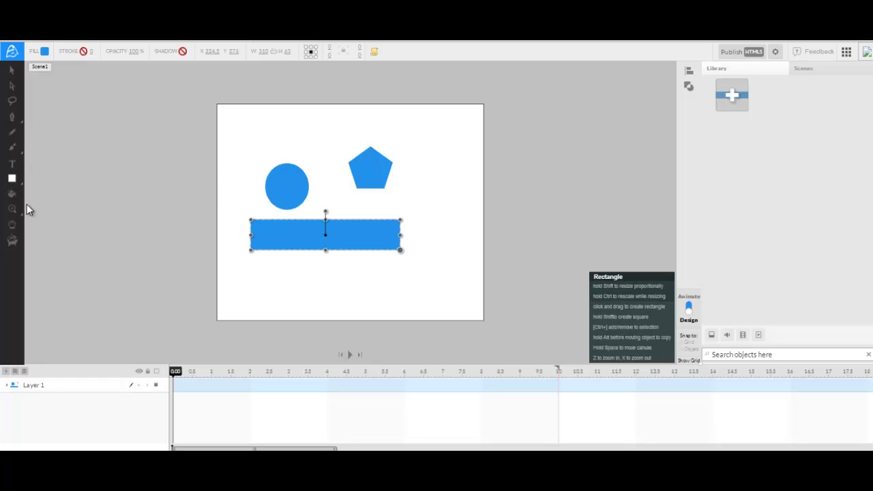
# - Draw connected orange line segments across the circle, around the pentagon and back toward the rectangle
pyautogui.click(10, 183)
pyautogui.click(77, 178)
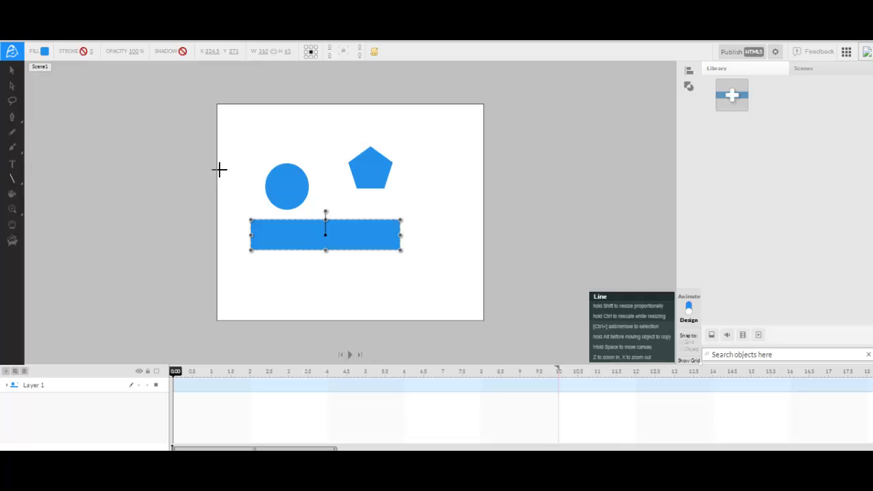
pyautogui.moveTo(219, 169); pyautogui.dragTo(391, 169)
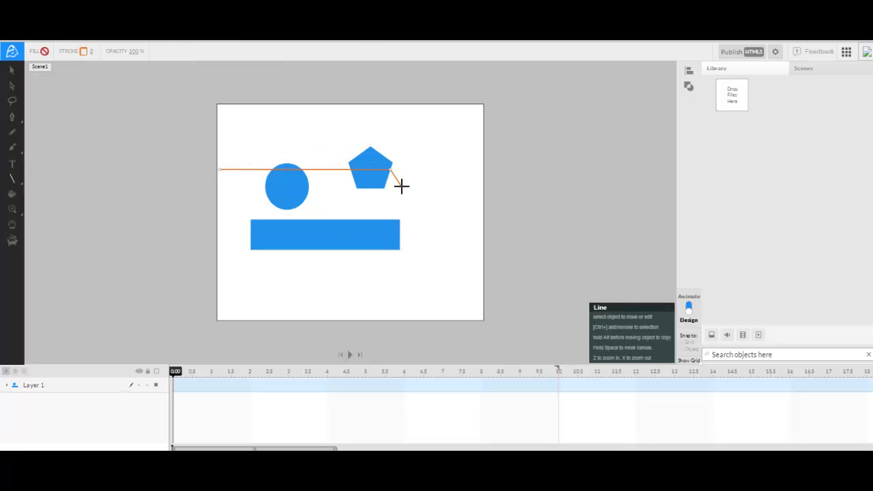
pyautogui.click(403, 186)
pyautogui.click(384, 195)
pyautogui.click(352, 196)
pyautogui.doubleClick(319, 214)
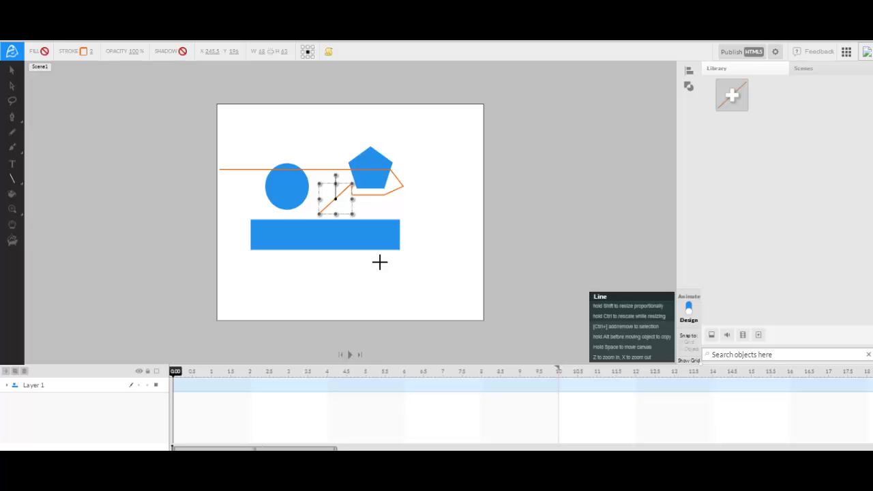
# - Undo all the lines and shapes to clear the canvas
pyautogui.hotkey('ctrl', 'z')
pyautogui.hotkey('ctrl', 'z')
pyautogui.hotkey('ctrl', 'z')
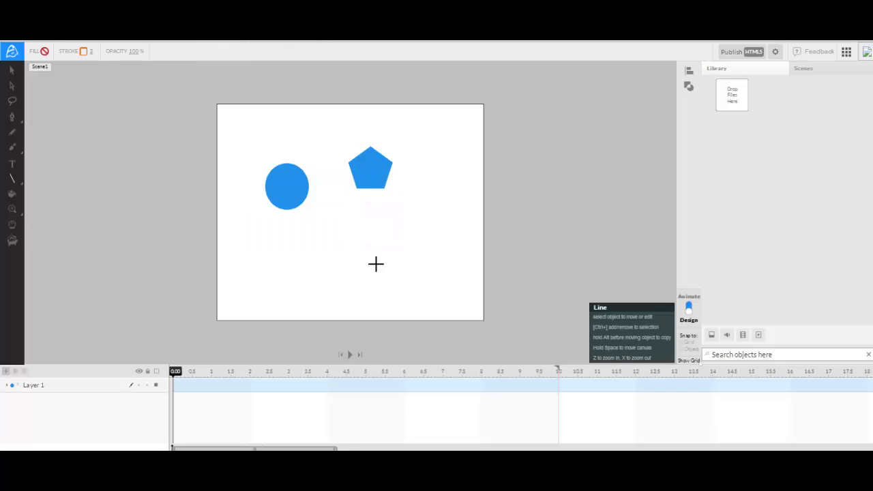
pyautogui.hotkey('ctrl', 'z')
pyautogui.hotkey('ctrl', 'z')
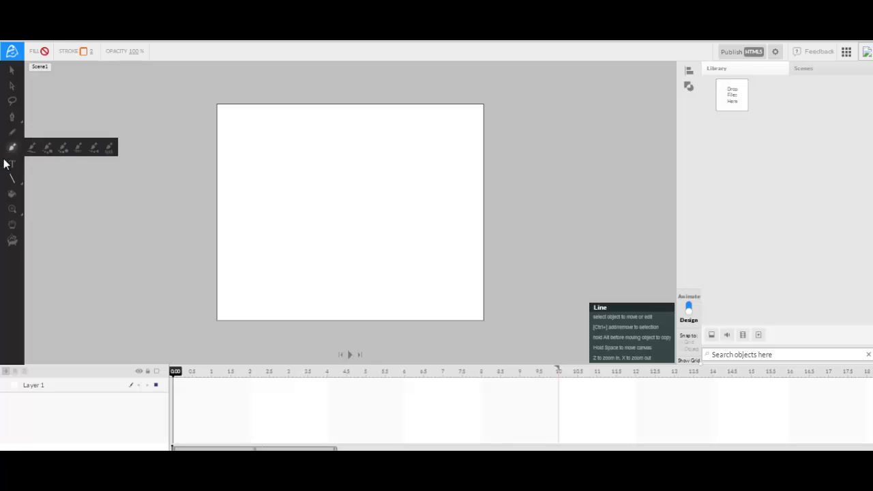
# - Draw a blue circle about 134 in diameter in the lower-left part of the canvas
pyautogui.moveTo(15, 179)
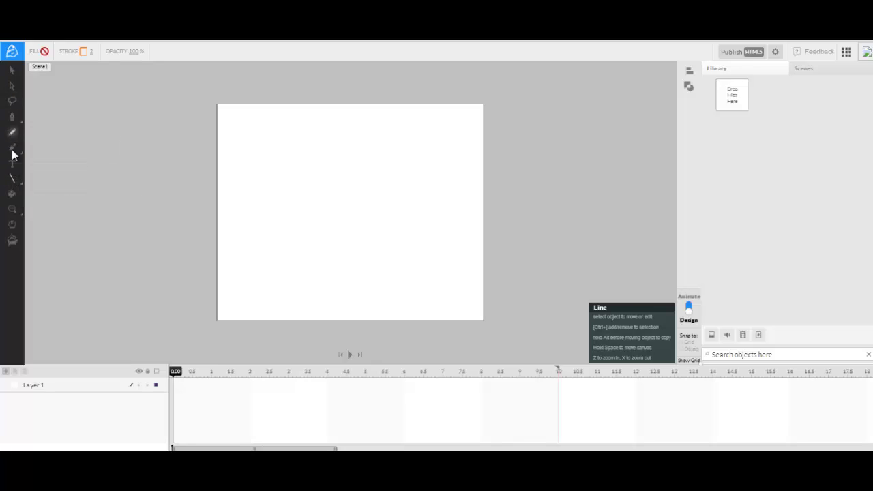
pyautogui.moveTo(18, 208)
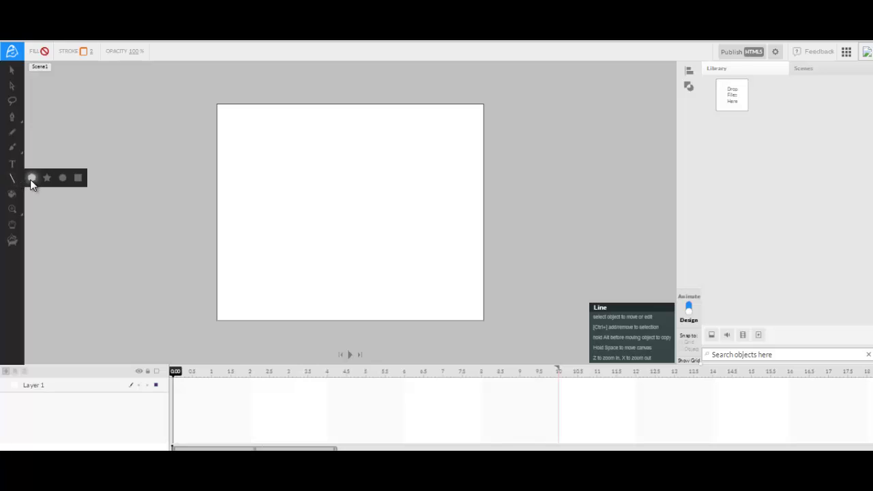
pyautogui.click(62, 177)
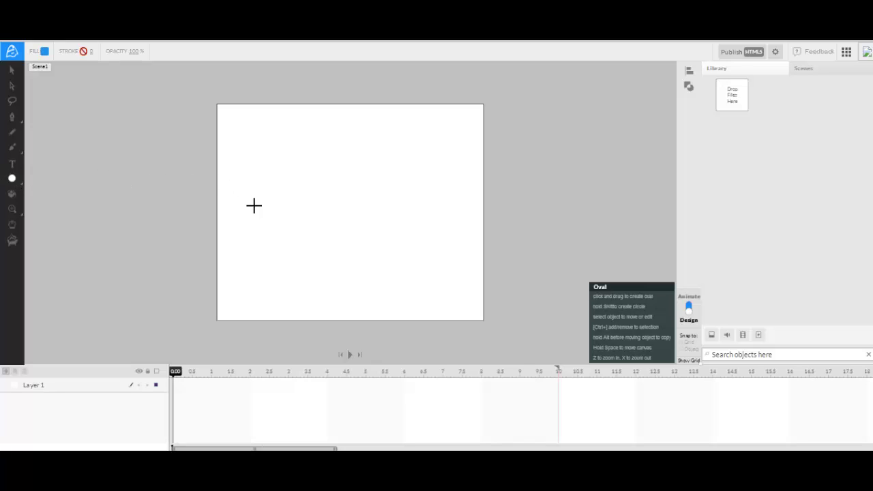
pyautogui.moveTo(254, 205); pyautogui.dragTo(321, 260)
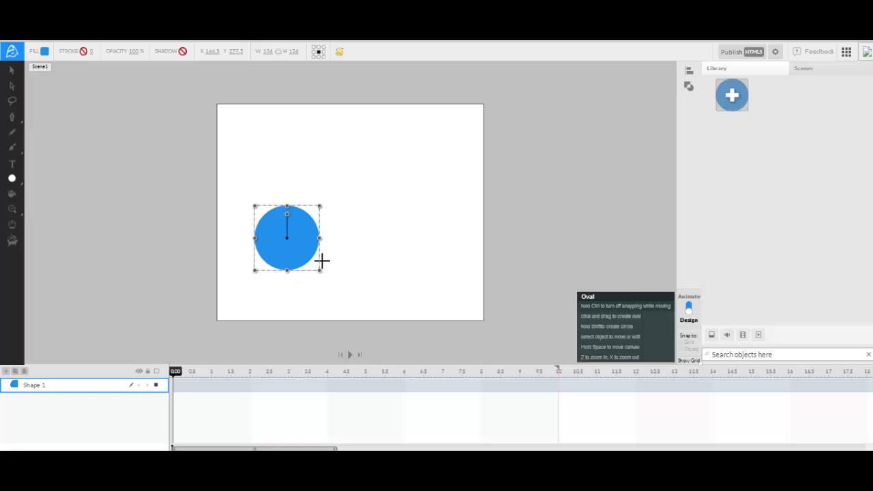
# - Give the circle a radial gradient fill and move it slightly up and right to about X 167.5, Y 257.5
pyautogui.click(44, 52)
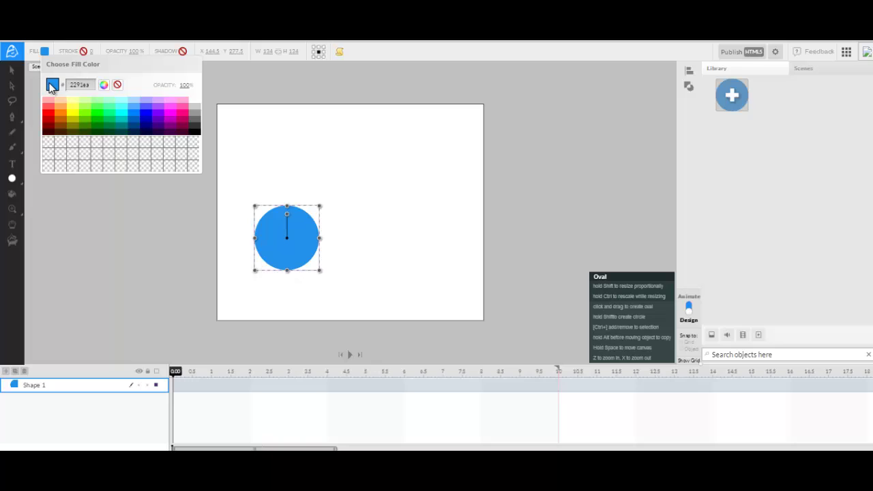
pyautogui.click(104, 87)
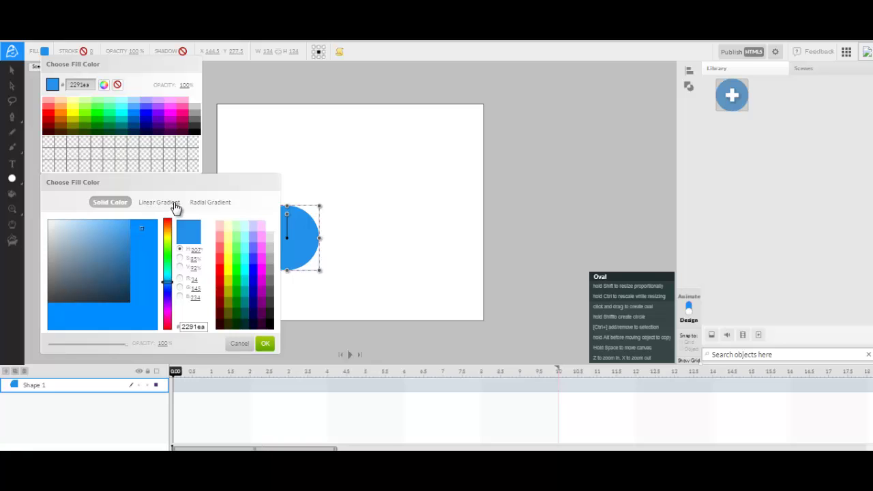
pyautogui.click(219, 204)
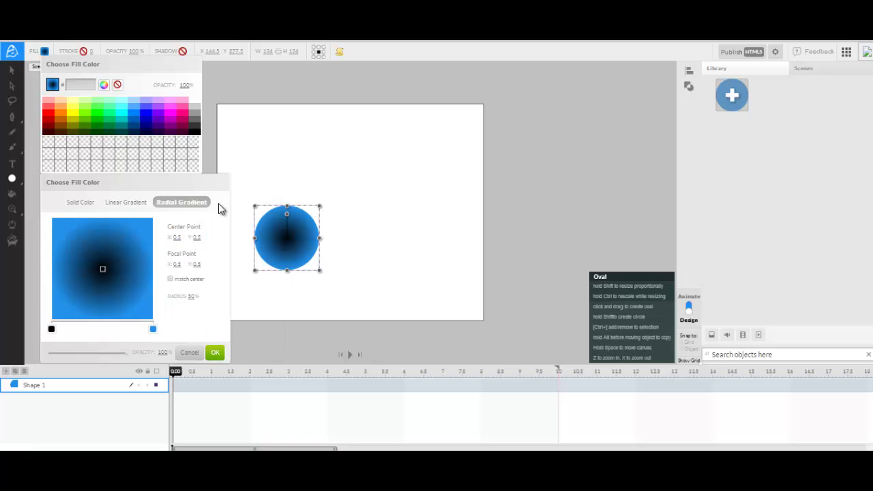
pyautogui.moveTo(287, 239); pyautogui.dragTo(301, 230)
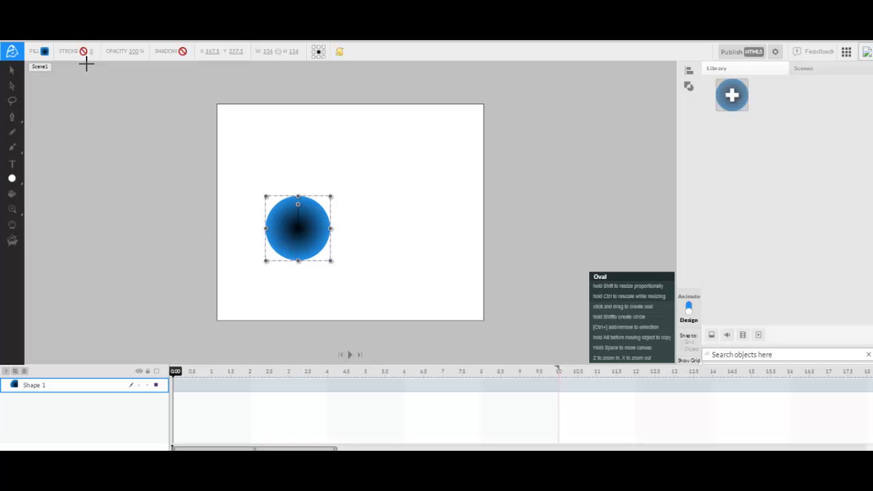
# - Shift the circle's radial gradient centre to about X 0.73, Y 0.33 and change its black colour stop to white
pyautogui.click(44, 51)
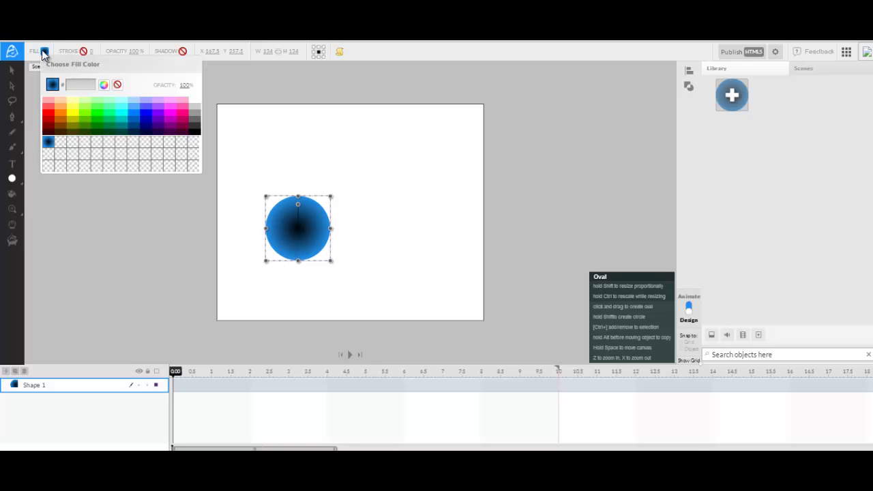
pyautogui.click(104, 85)
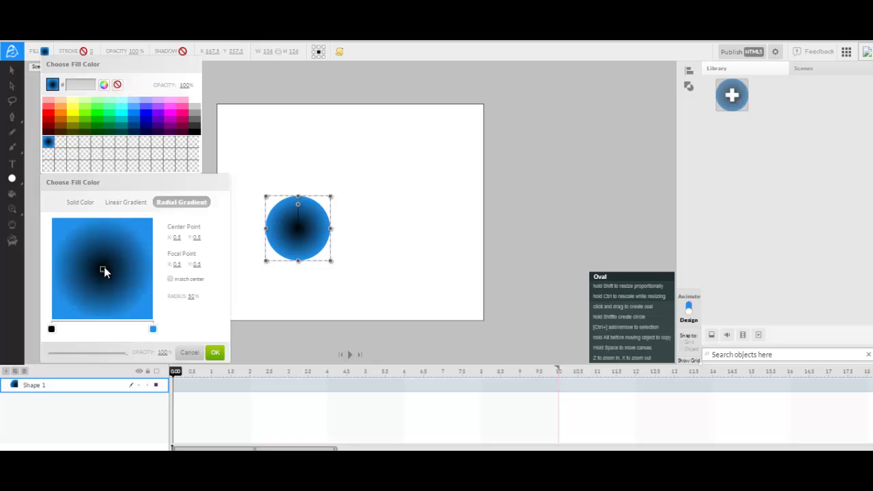
pyautogui.moveTo(124, 262)
pyautogui.mouseDown()
pyautogui.moveTo(131, 249)
pyautogui.moveTo(81, 273)
pyautogui.moveTo(124, 251)
pyautogui.mouseUp()
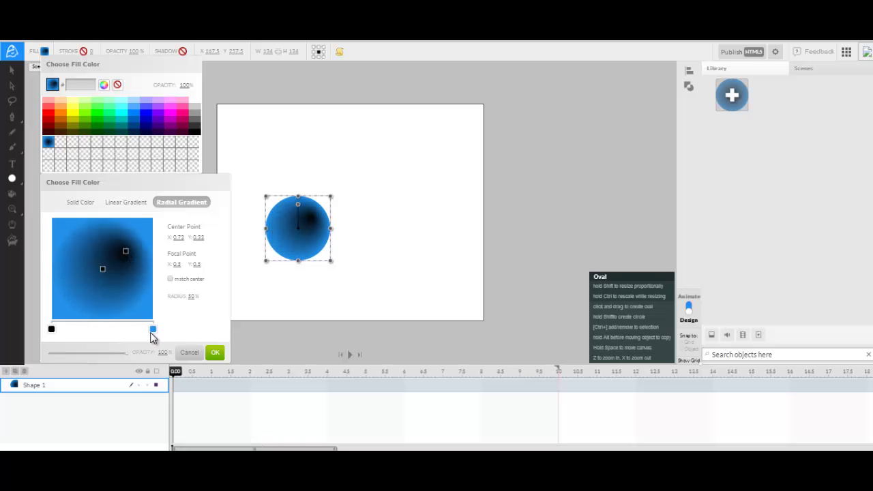
pyautogui.click(52, 330)
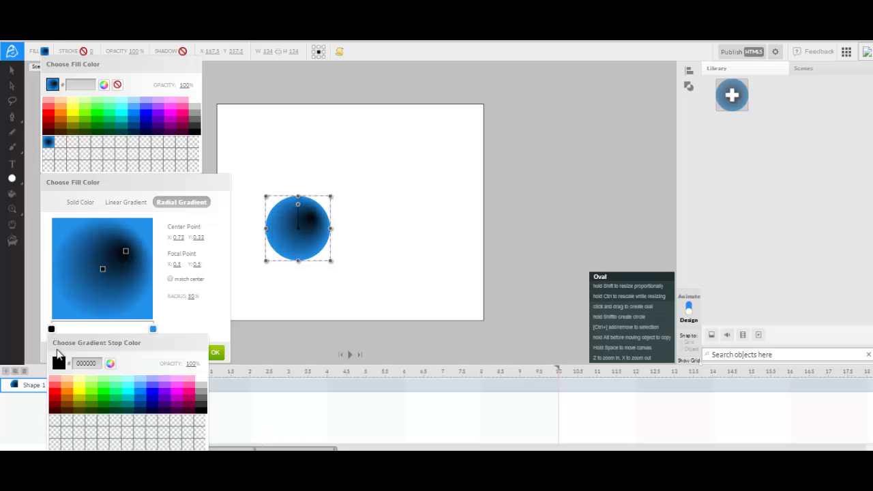
pyautogui.click(201, 379)
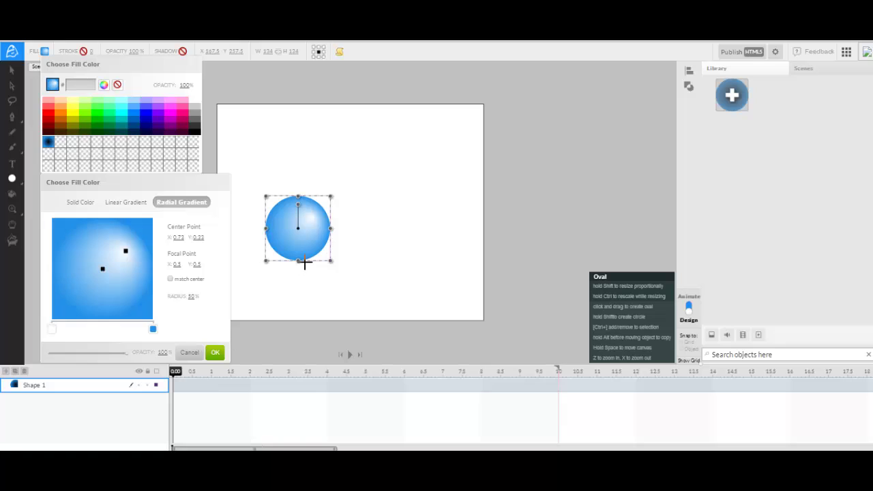
pyautogui.click(264, 352)
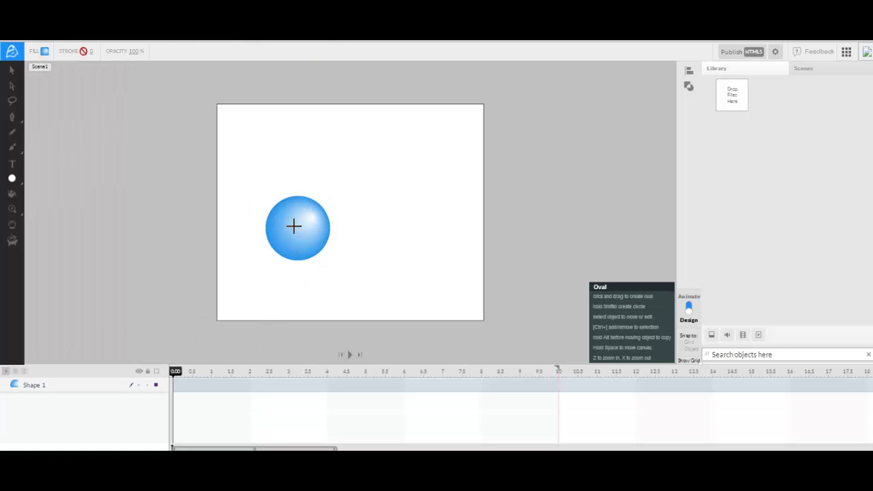
pyautogui.moveTo(294, 225)
pyautogui.mouseDown()
pyautogui.moveTo(269, 234)
pyautogui.moveTo(293, 236)
pyautogui.mouseUp()
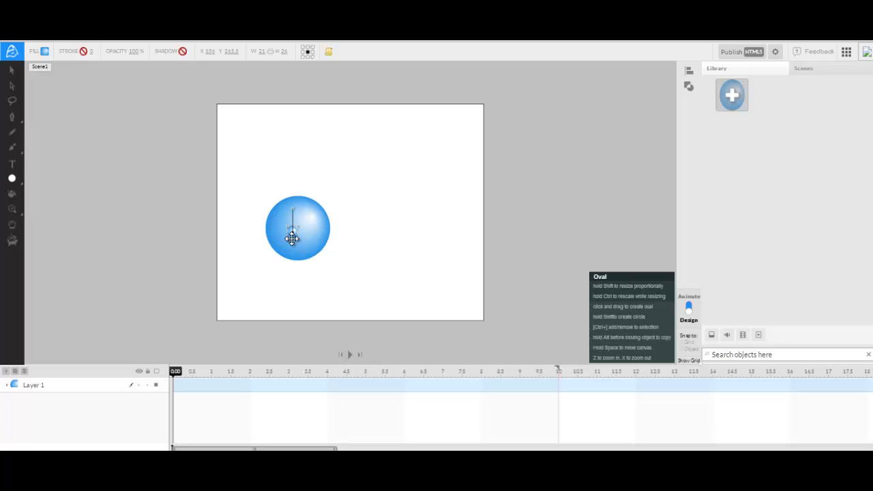
pyautogui.hotkey('ctrl', 'z')
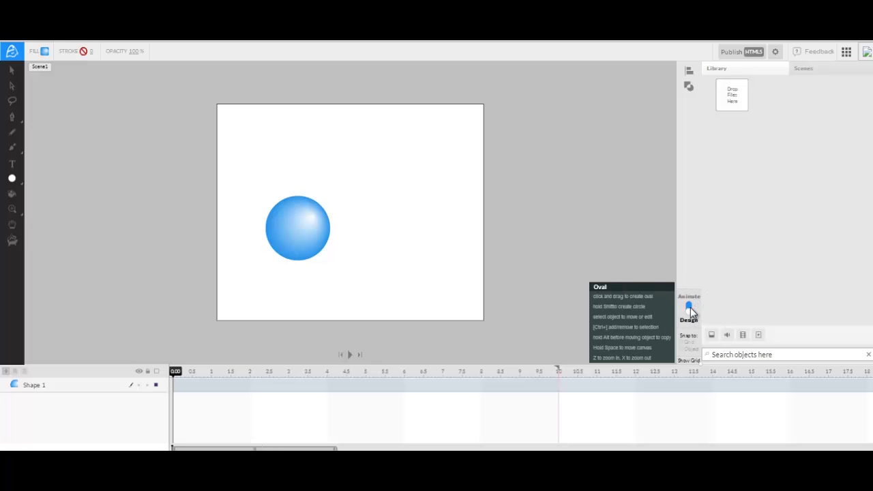
# - Switch the editor to Animate mode and back to Design mode
pyautogui.click(689, 305)
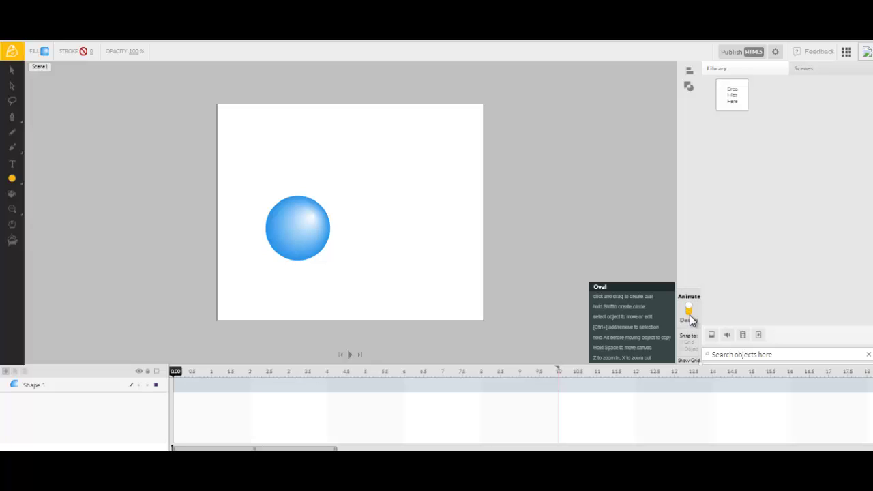
pyautogui.click(690, 314)
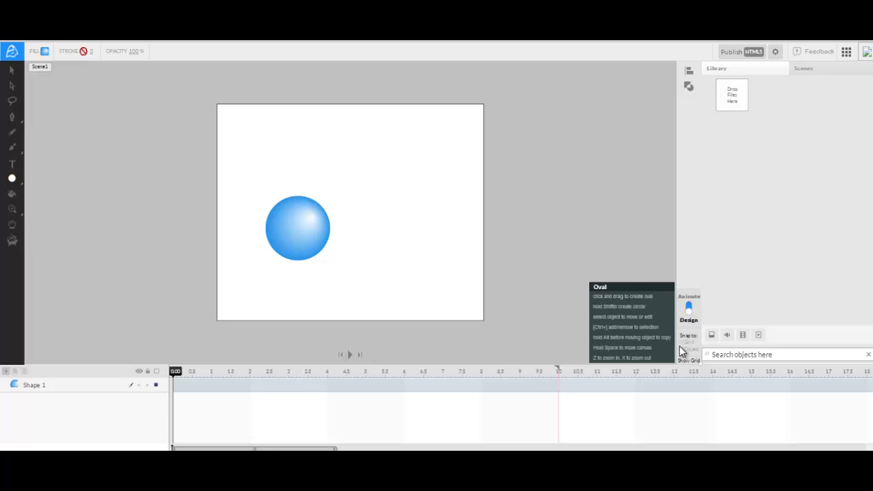
# - Switch the editor to Animate mode and move the ball left to about X 97.5, Y 269.5 at the 10 s mark
pyautogui.click(688, 305)
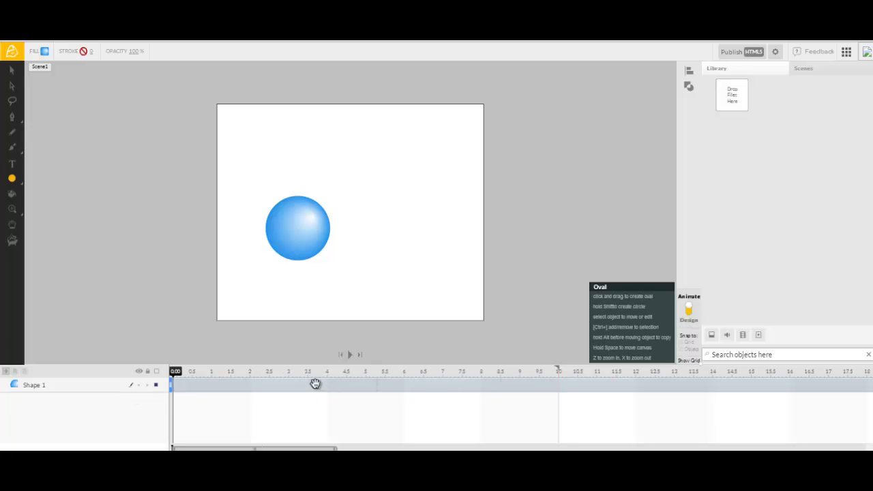
pyautogui.click(558, 371)
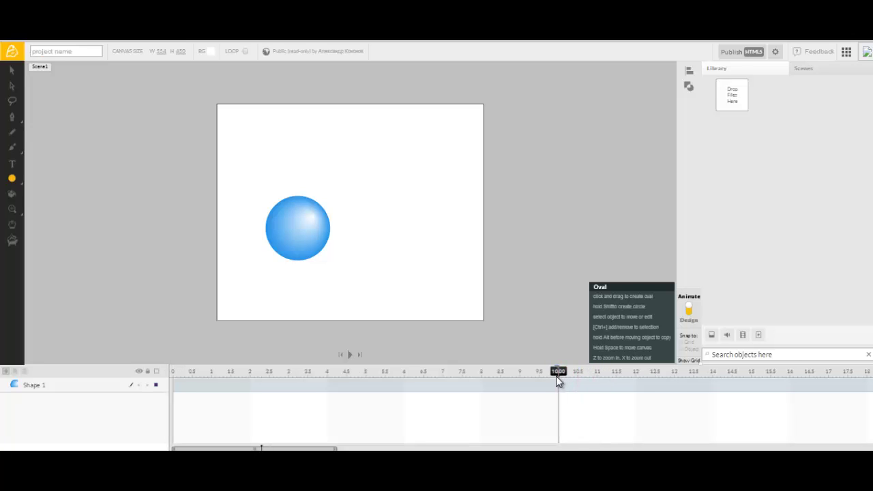
pyautogui.click(10, 71)
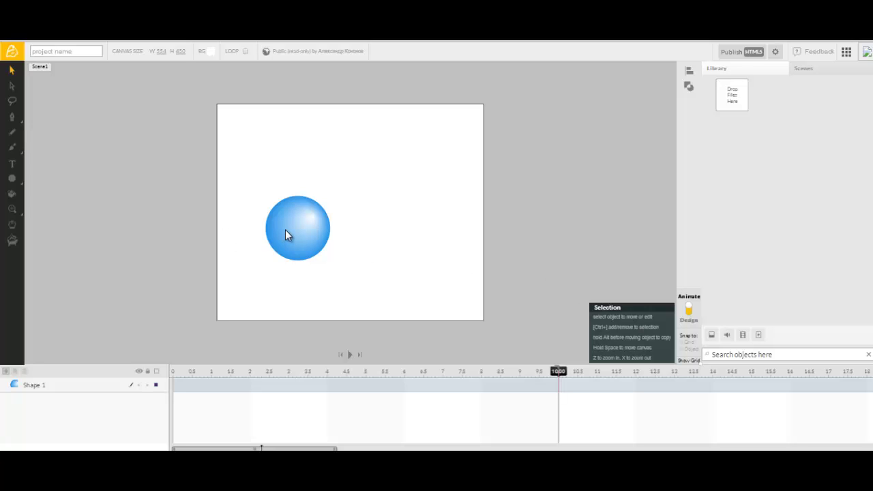
pyautogui.moveTo(287, 230); pyautogui.dragTo(259, 236)
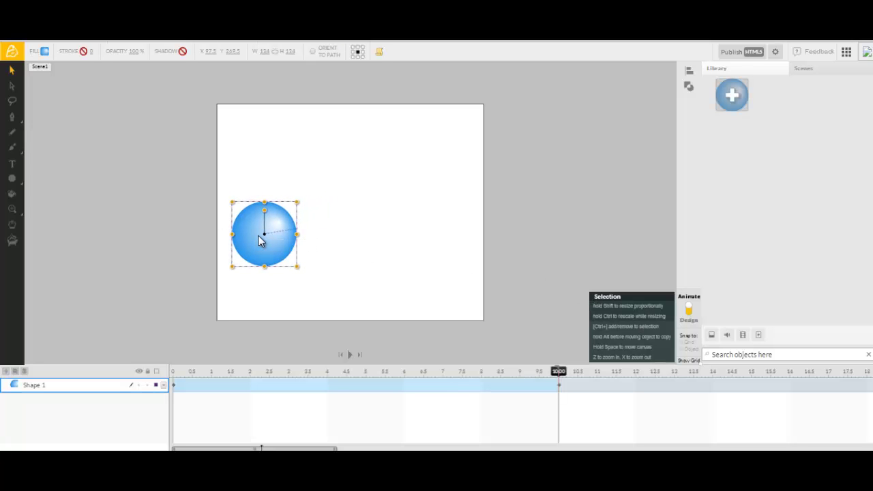
# - Return to 0 s and move the ball to a starting position of about X 107.5, Y 287.5
pyautogui.click(176, 372)
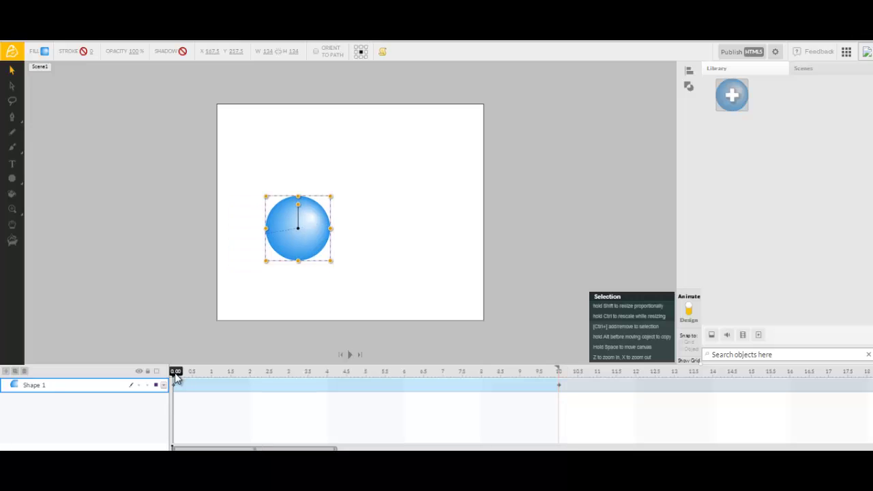
pyautogui.moveTo(183, 377)
pyautogui.mouseDown()
pyautogui.moveTo(341, 388)
pyautogui.moveTo(174, 383)
pyautogui.mouseUp()
pyautogui.moveTo(298, 237); pyautogui.dragTo(244, 251)
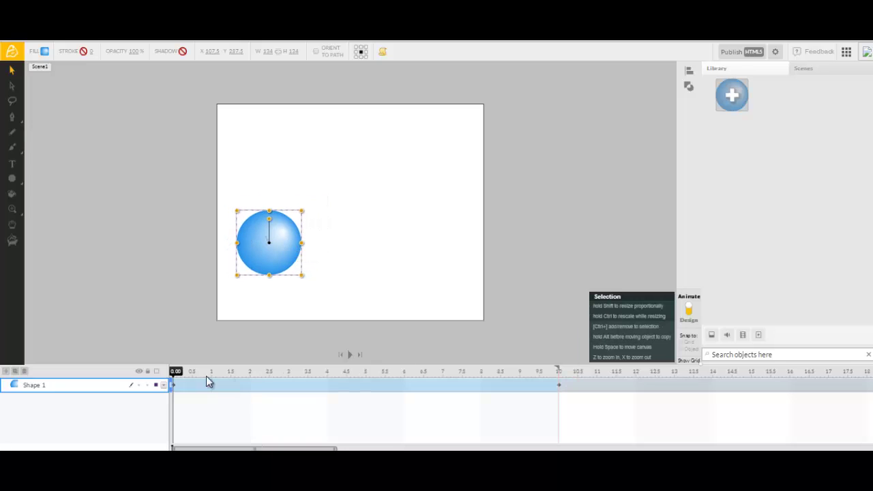
# - Move the ball across to the canvas's right side, about X 467.5, Y 285.5, at the 10 s mark
pyautogui.moveTo(176, 371); pyautogui.dragTo(392, 371)
pyautogui.moveTo(526, 392); pyautogui.dragTo(564, 387)
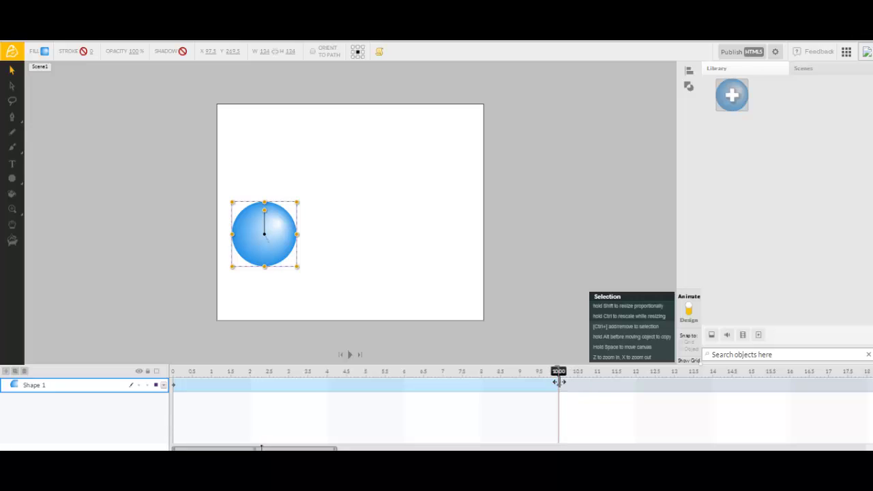
pyautogui.moveTo(272, 238); pyautogui.dragTo(449, 242)
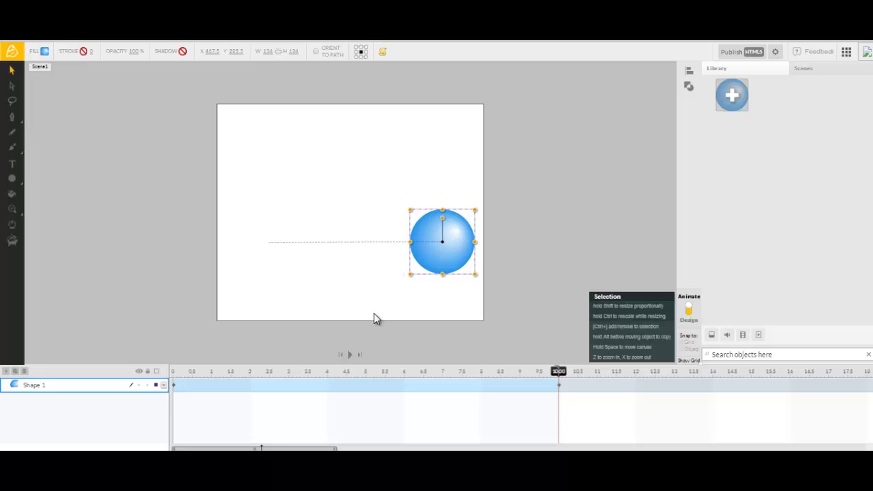
# - Play the ball's animation from the start and pause it at about 8.7 s
pyautogui.moveTo(558, 371); pyautogui.dragTo(175, 371)
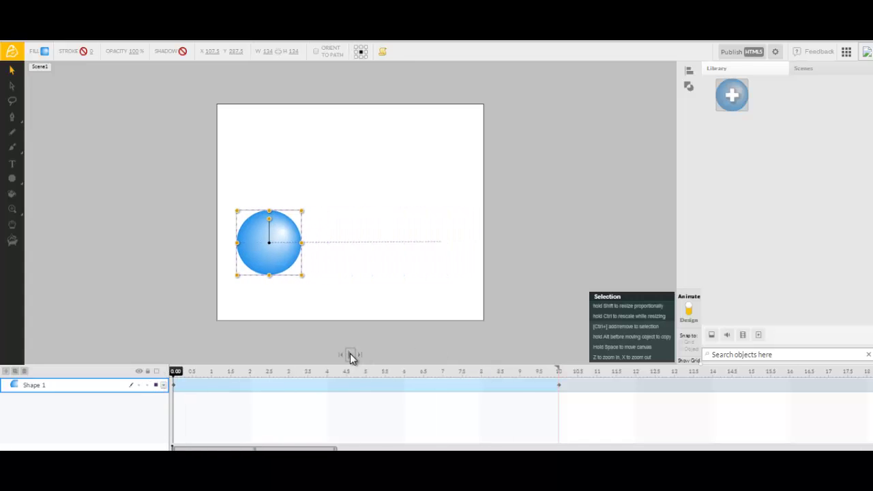
pyautogui.click(350, 354)
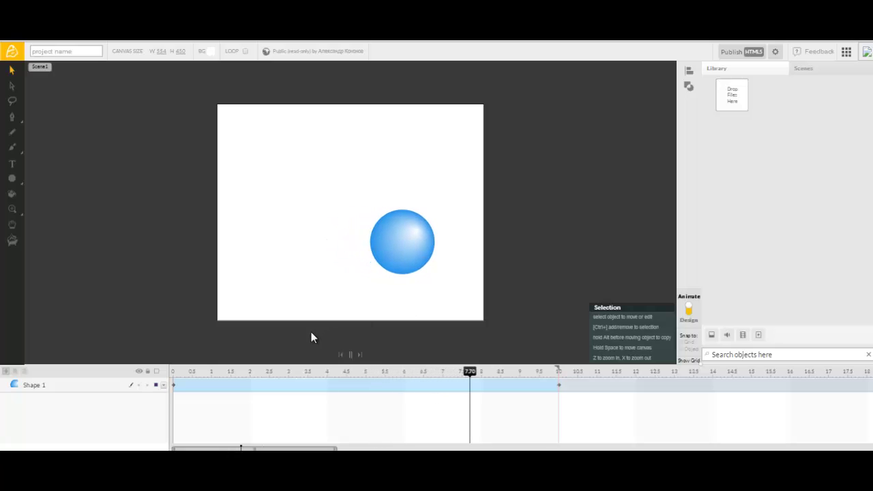
pyautogui.click(350, 355)
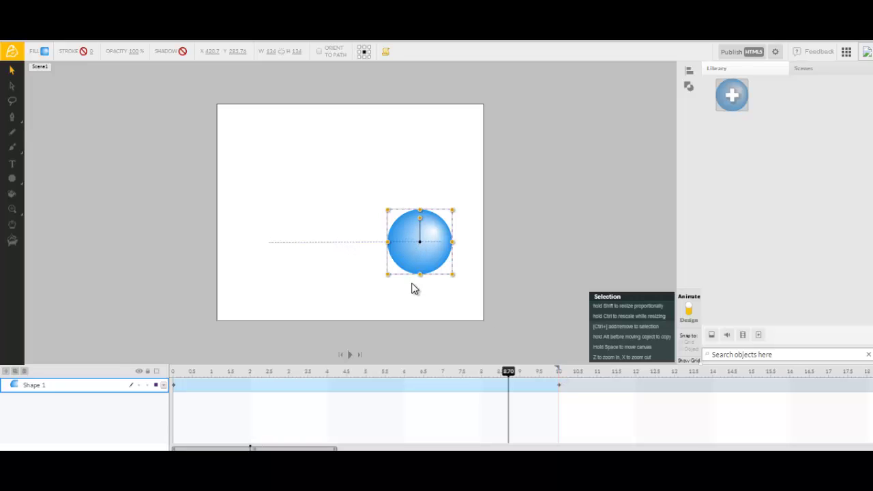
# - Raise the ball with keyframes at 8.7 s, 7.5 s and 6.5 s, reaching about X 328, Y 139 at 6.5 s
pyautogui.moveTo(421, 242); pyautogui.dragTo(420, 219)
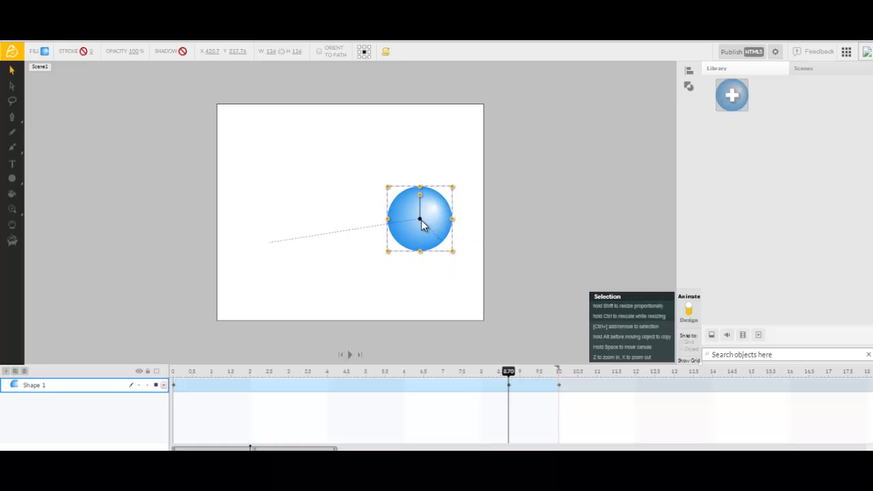
pyautogui.click(461, 371)
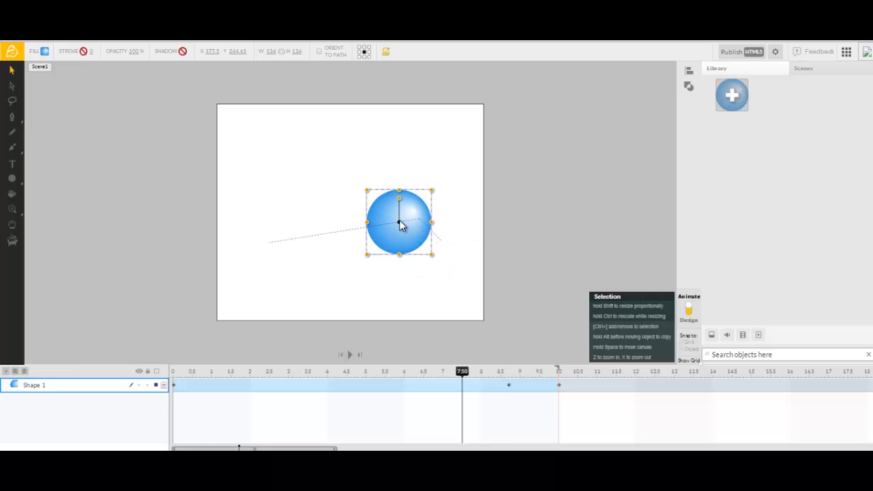
pyautogui.moveTo(399, 224); pyautogui.dragTo(371, 164)
pyautogui.click(424, 371)
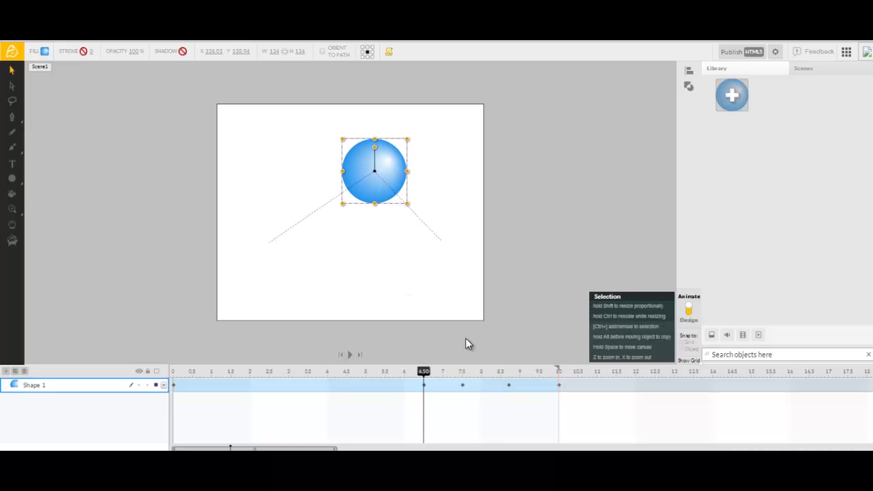
# - Add position keyframes at 5.8 s and 4.7 s that move the ball left to about X 203, Y 117
pyautogui.click(396, 371)
pyautogui.rightClick(396, 382)
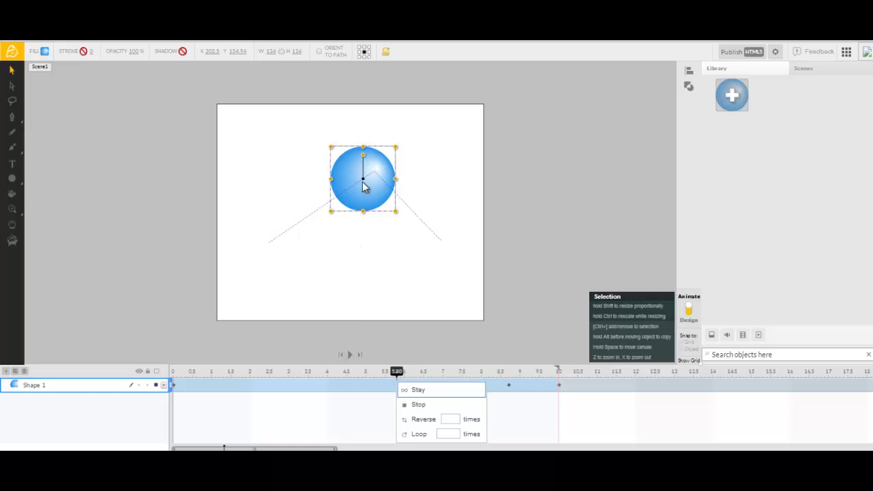
pyautogui.moveTo(362, 185); pyautogui.dragTo(308, 163)
pyautogui.rightClick(354, 390)
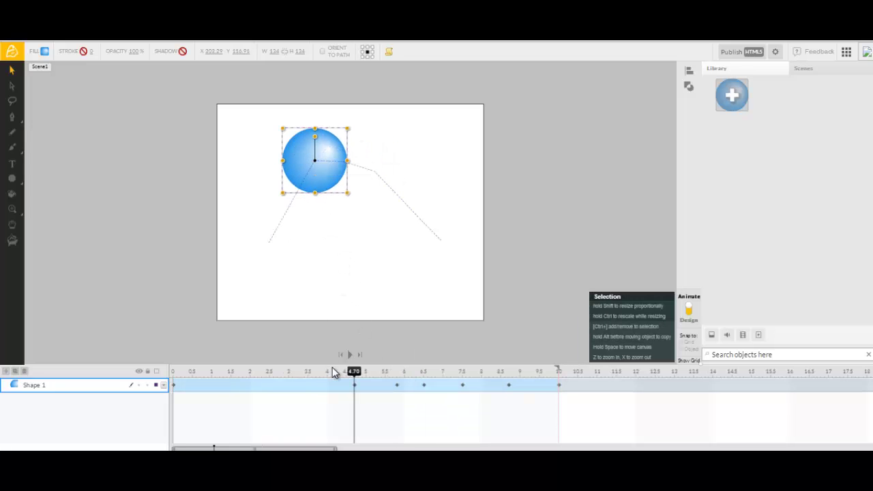
# - Add position keyframes at 3.9 s, 3 s and 1.9 s that carry the ball past the canvas's left edge to about X -43, Y 134
pyautogui.click(323, 372)
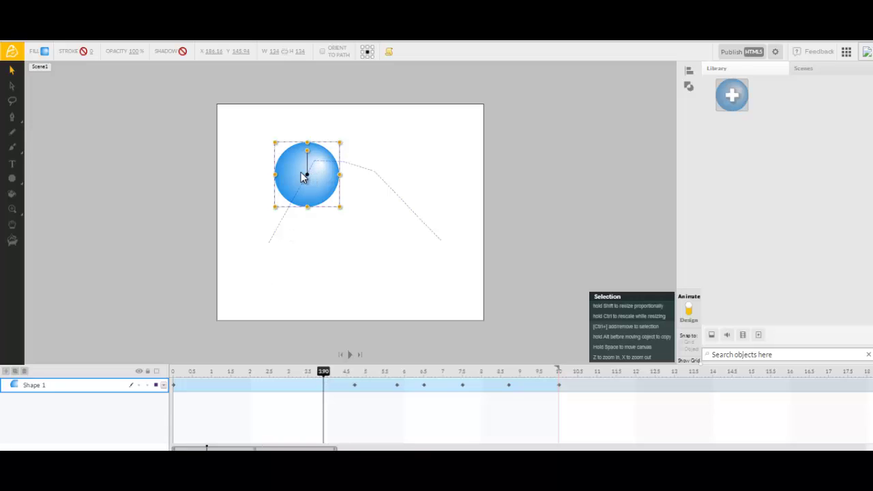
pyautogui.moveTo(312, 179); pyautogui.dragTo(197, 170)
pyautogui.click(289, 372)
pyautogui.click(246, 371)
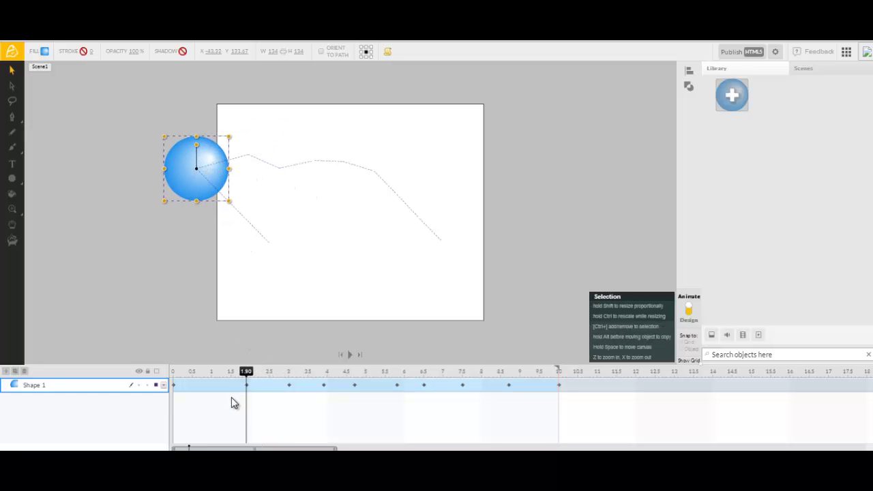
# - Add position keyframes at 1 s and 0.4 s that bring the ball back near its starting position
pyautogui.click(212, 372)
pyautogui.moveTo(229, 203); pyautogui.dragTo(268, 247)
pyautogui.click(189, 371)
# - Play the animation from 0.2 s to its end to check the ball's curved path
pyautogui.click(180, 372)
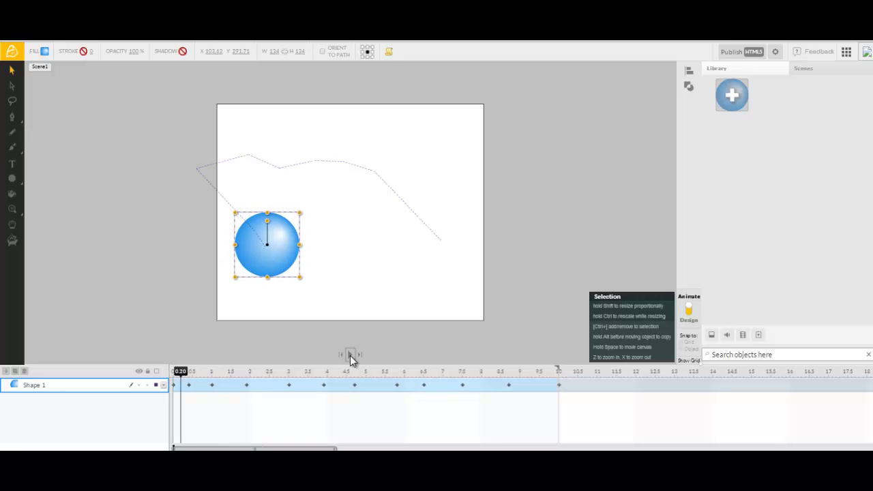
pyautogui.click(350, 355)
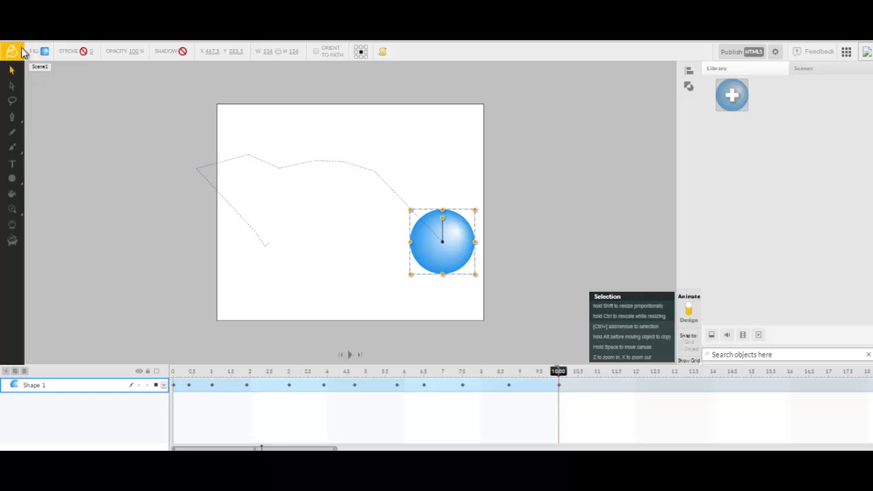
# - Deselect the ball and name the project "name1"
pyautogui.click(237, 122)
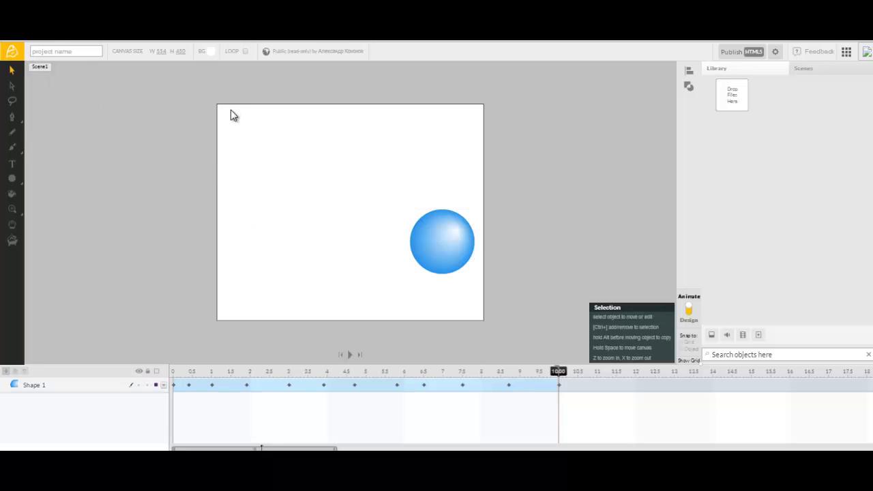
pyautogui.click(82, 52)
pyautogui.write('Tnамта')
pyautogui.press('BackSpace')
pyautogui.press('BackSpace')
pyautogui.press('BackSpace')
pyautogui.press('BackSpace')
pyautogui.press('BackSpace')
pyautogui.press('BackSpace')
pyautogui.write('namr')
pyautogui.press('BackSpace')
pyautogui.write('e1')
pyautogui.press('Return')
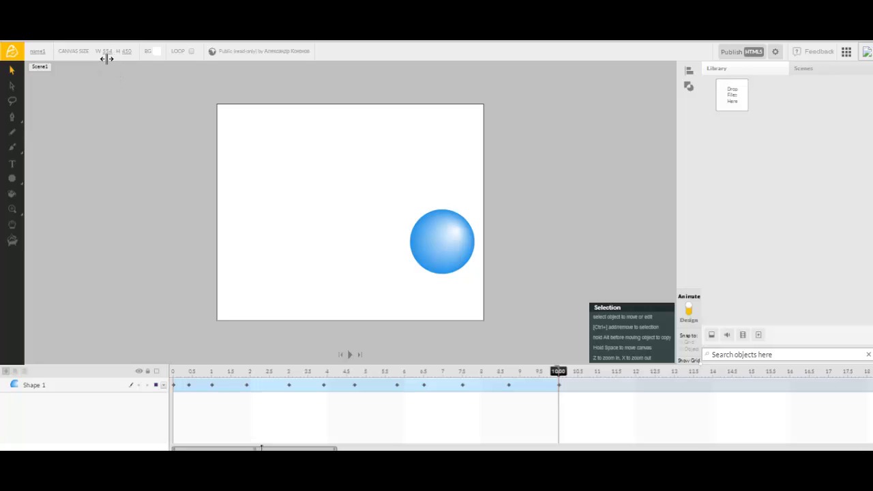
# - Enlarge the canvas to a width of about 1123 and a height of about 516
pyautogui.moveTo(107, 59); pyautogui.dragTo(418, 82)
pyautogui.moveTo(212, 67); pyautogui.dragTo(381, 75)
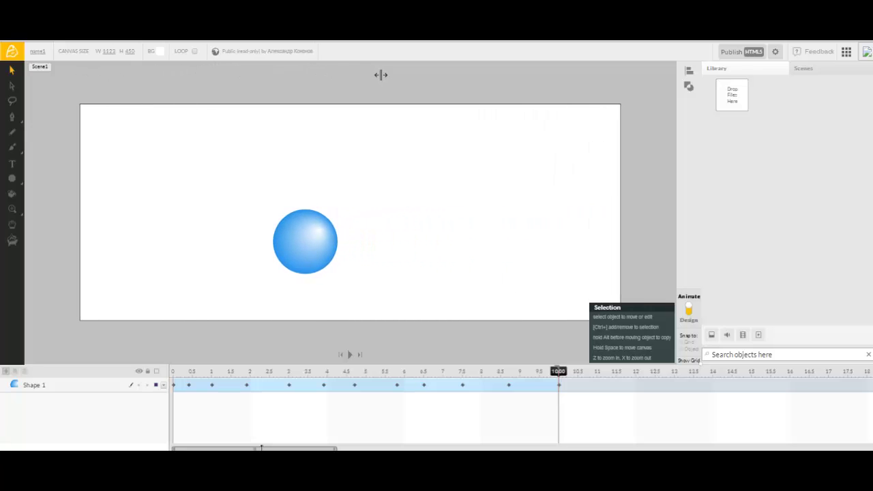
pyautogui.moveTo(130, 58); pyautogui.dragTo(170, 93)
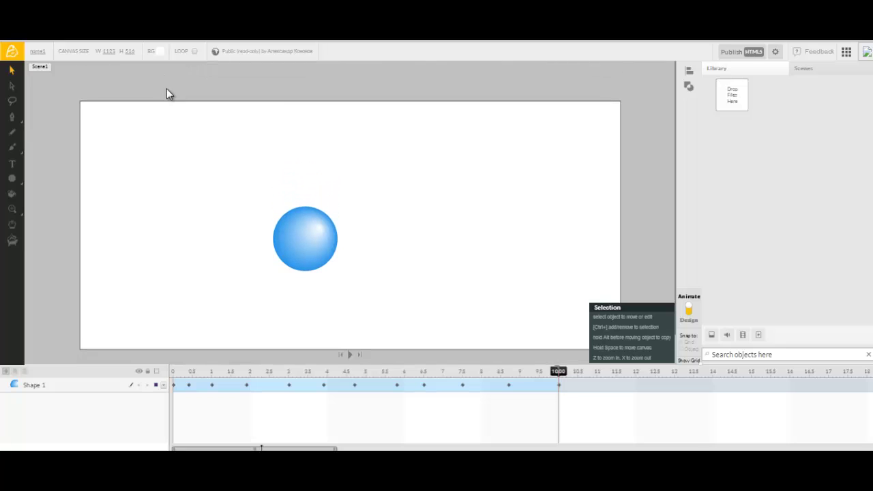
# - Give the project background a magenta-to-white linear gradient with its end point at about X 0.95, Y 0.84
pyautogui.click(161, 54)
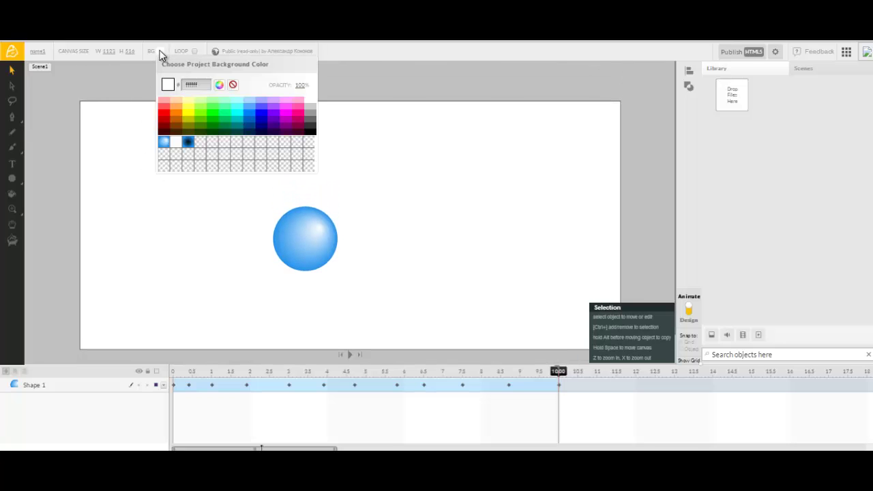
pyautogui.click(220, 86)
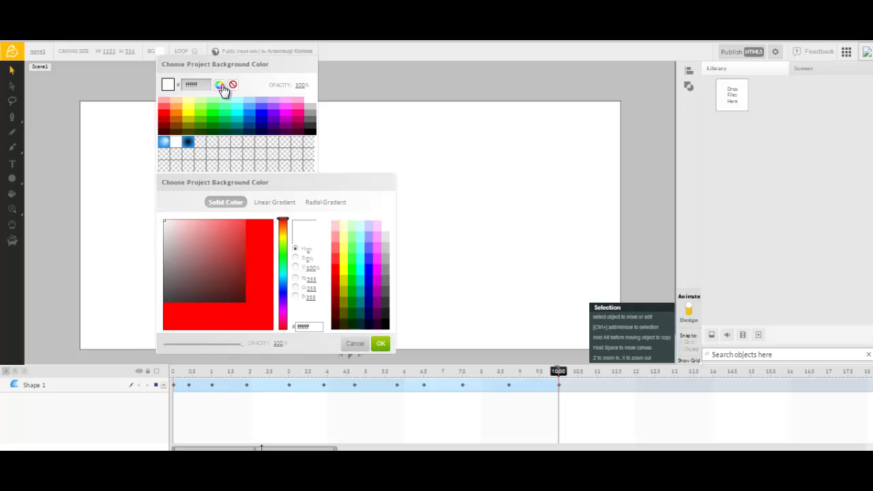
pyautogui.click(278, 203)
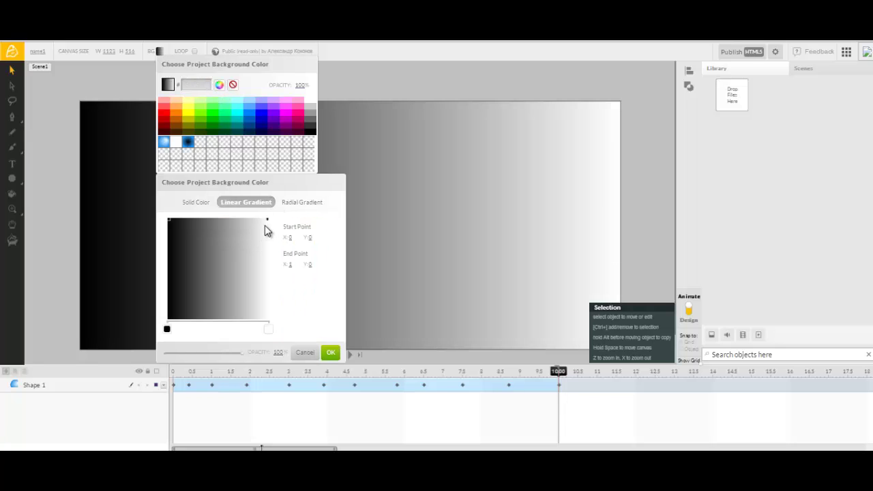
pyautogui.moveTo(266, 220); pyautogui.dragTo(265, 304)
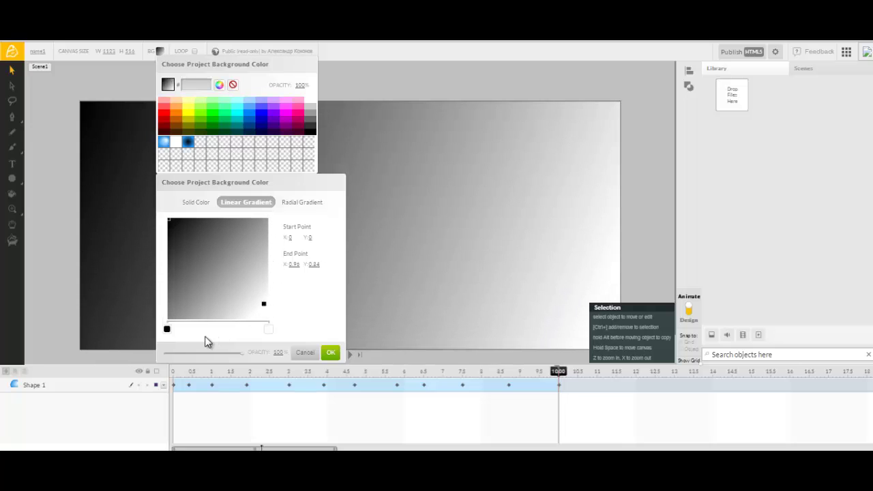
pyautogui.click(167, 331)
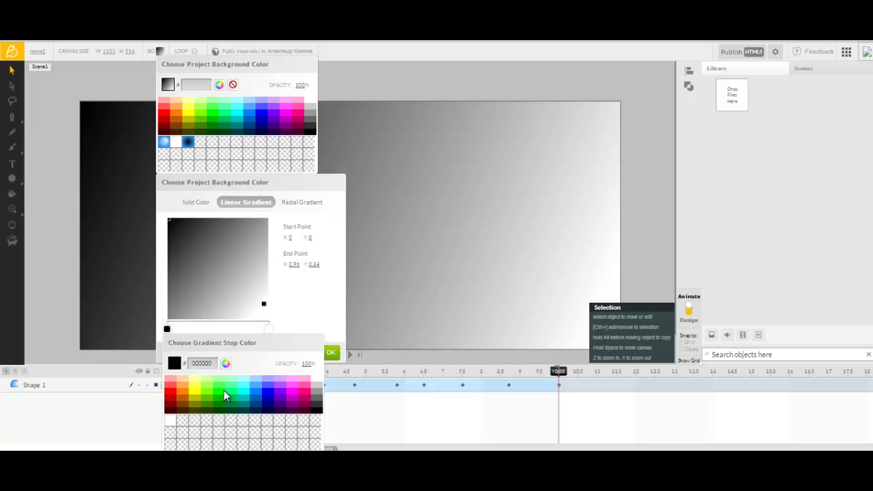
pyautogui.click(295, 394)
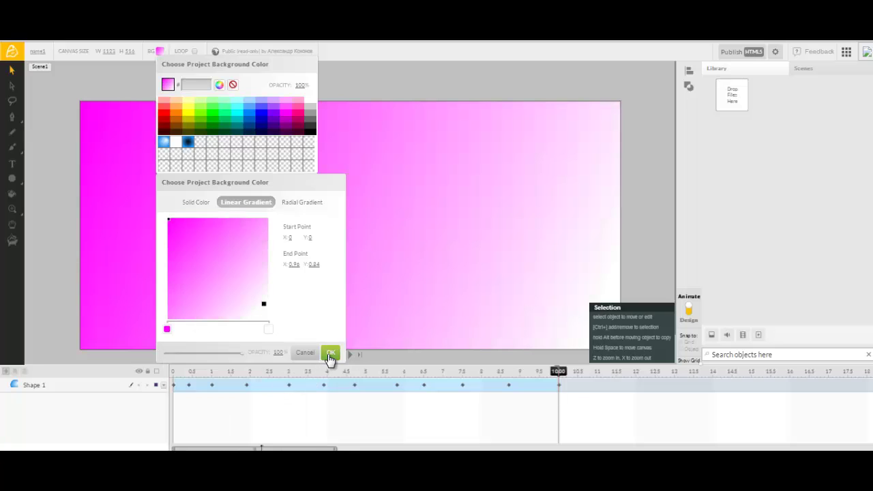
pyautogui.click(331, 352)
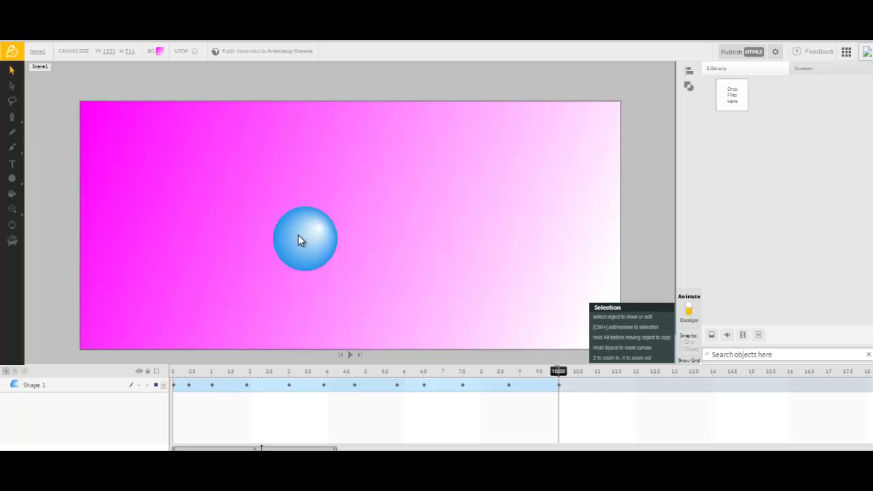
# - Draw a star about 93 wide and 89 high in the upper-left area of the canvas
pyautogui.click(13, 179)
pyautogui.click(47, 178)
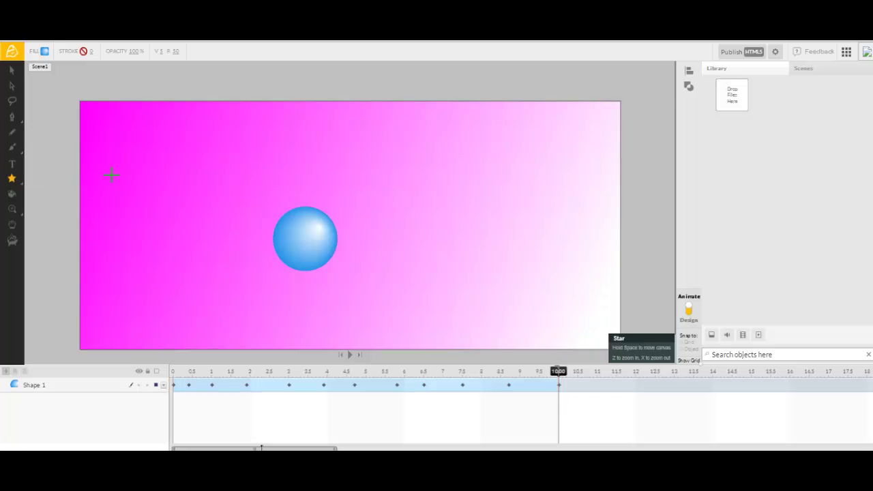
pyautogui.moveTo(127, 151); pyautogui.dragTo(170, 192)
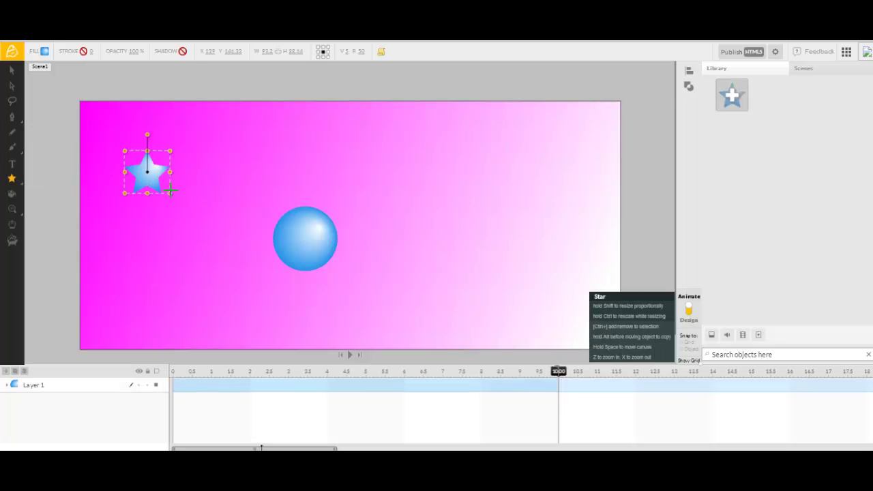
# - Draw a looping freehand orange Pencil line from the star across the ball and back along the canvas's lower edge
pyautogui.click(13, 136)
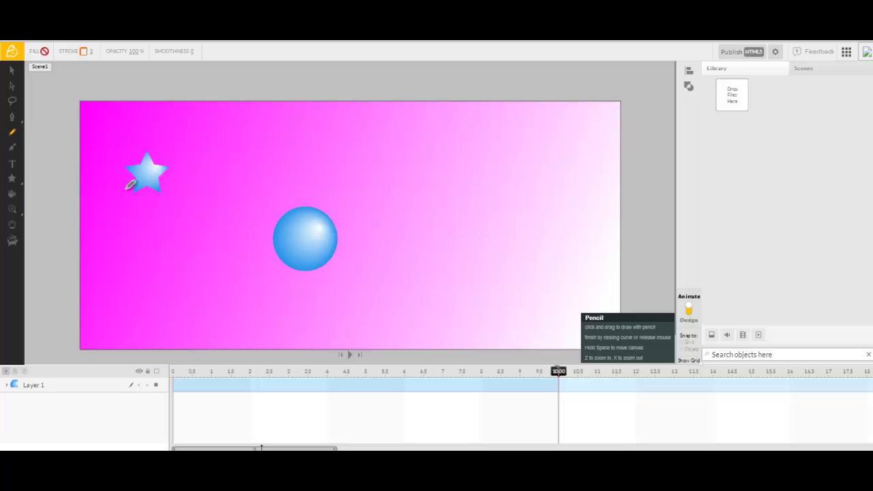
pyautogui.moveTo(128, 186)
pyautogui.mouseDown()
pyautogui.moveTo(171, 171)
pyautogui.moveTo(209, 243)
pyautogui.moveTo(322, 230)
pyautogui.moveTo(400, 192)
pyautogui.mouseUp()
pyautogui.moveTo(424, 235)
pyautogui.mouseDown()
pyautogui.moveTo(476, 260)
pyautogui.moveTo(448, 285)
pyautogui.moveTo(333, 321)
pyautogui.moveTo(264, 283)
pyautogui.moveTo(194, 303)
pyautogui.moveTo(111, 269)
pyautogui.mouseUp()
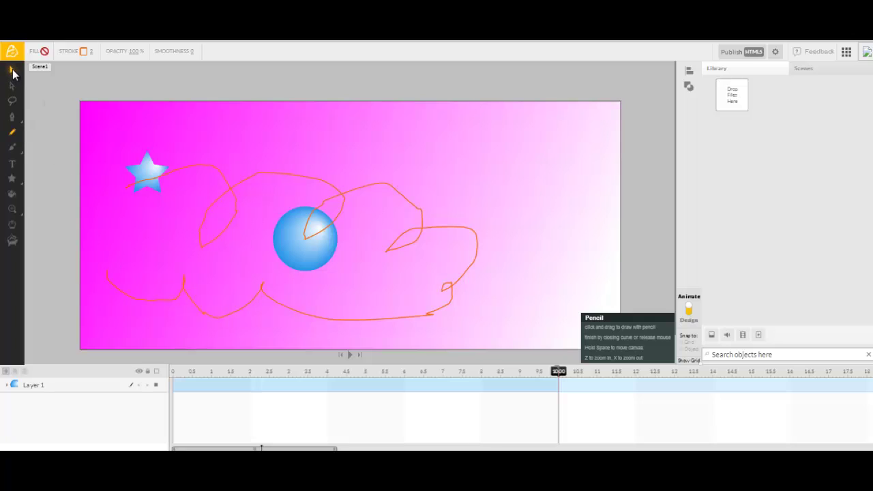
# - Copy the orange Pencil line, snap the star to it as its motion path, and play the animation
pyautogui.click(12, 71)
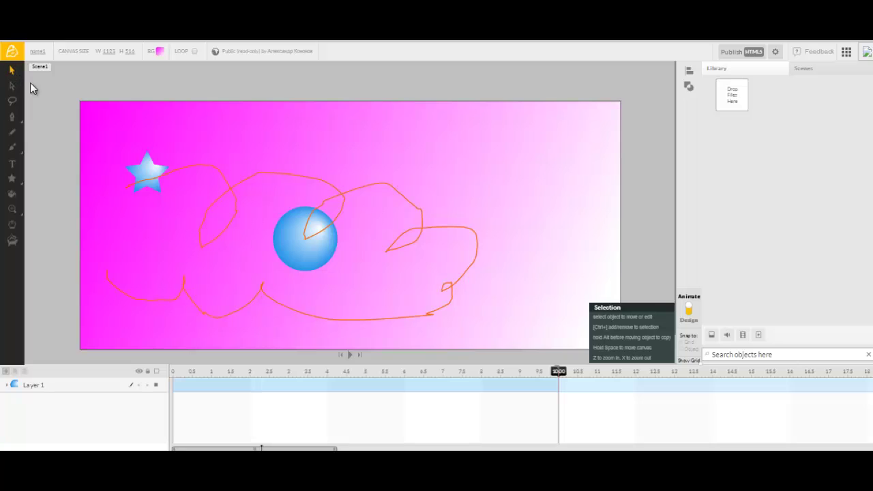
pyautogui.click(222, 174)
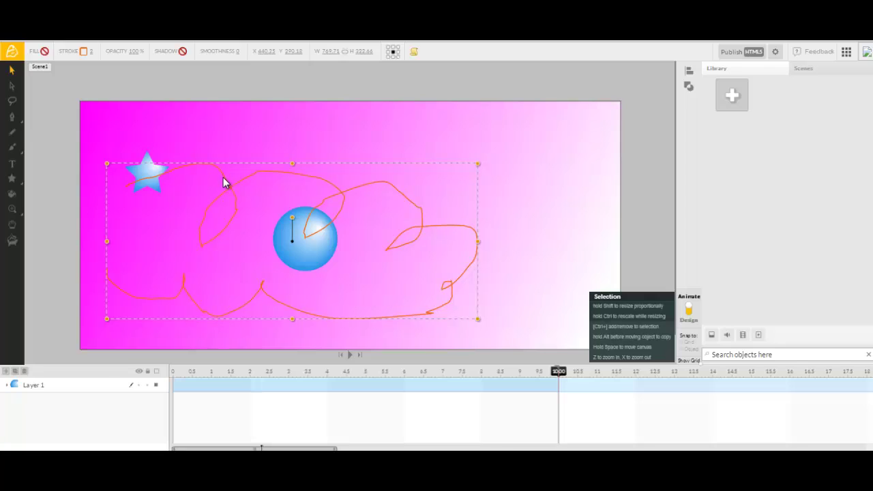
pyautogui.rightClick(222, 178)
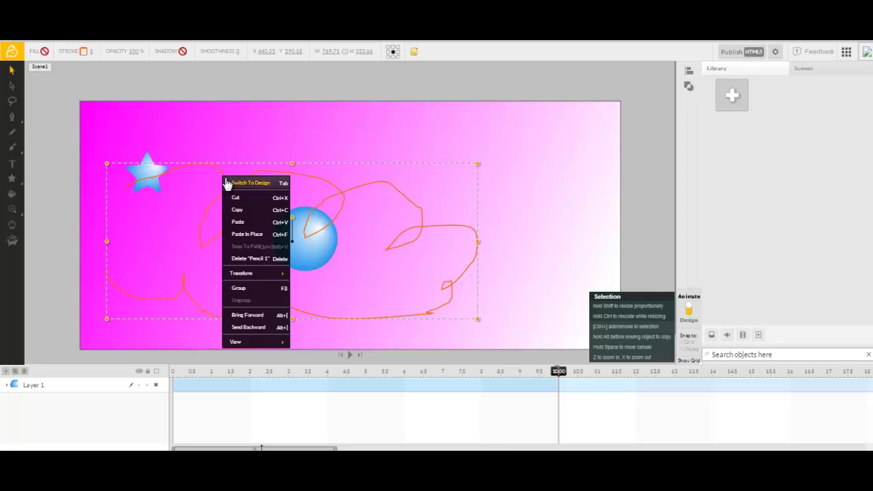
pyautogui.click(244, 216)
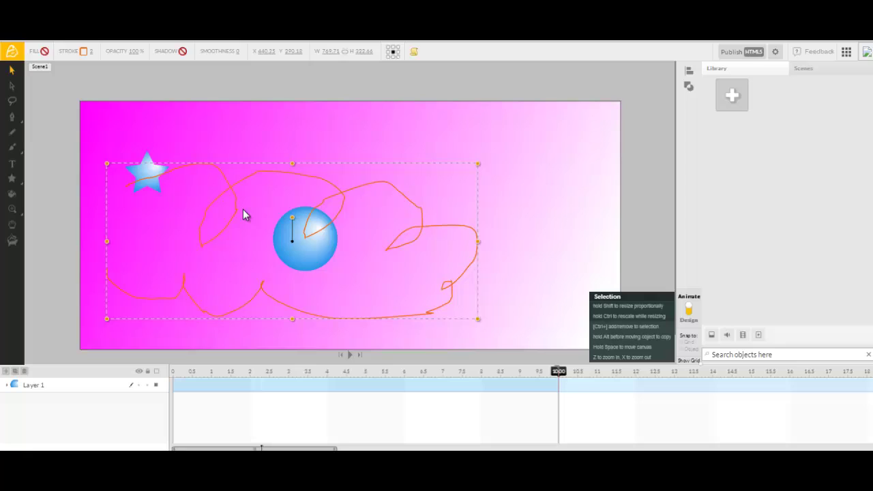
pyautogui.click(149, 161)
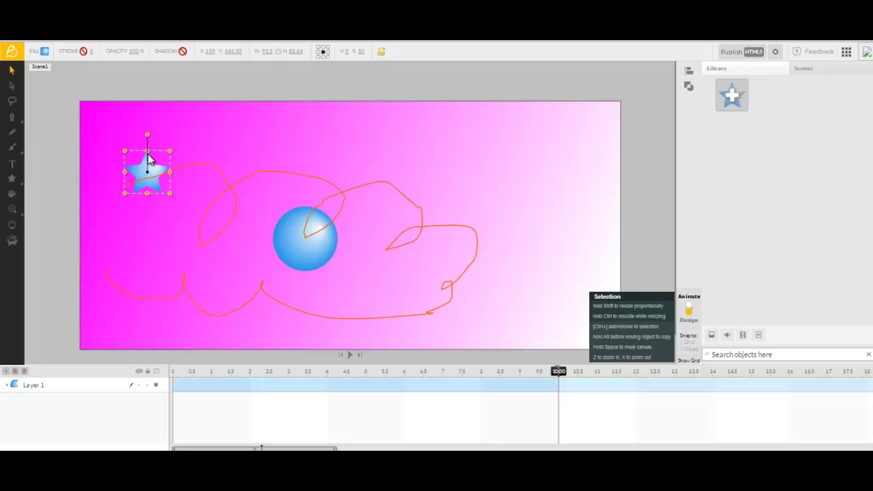
pyautogui.rightClick(149, 159)
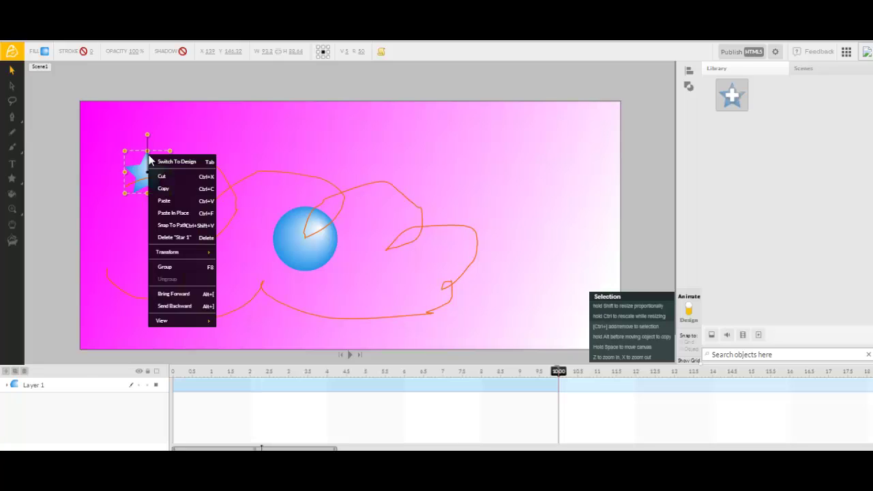
pyautogui.click(188, 231)
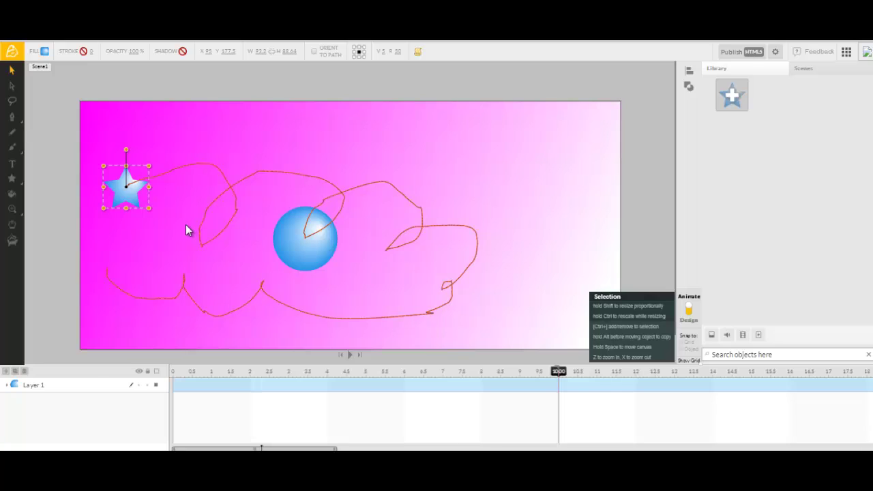
pyautogui.click(351, 356)
# - Undo the star's path snap along with the star and the orange Pencil line
pyautogui.hotkey('ctrl', 'z')
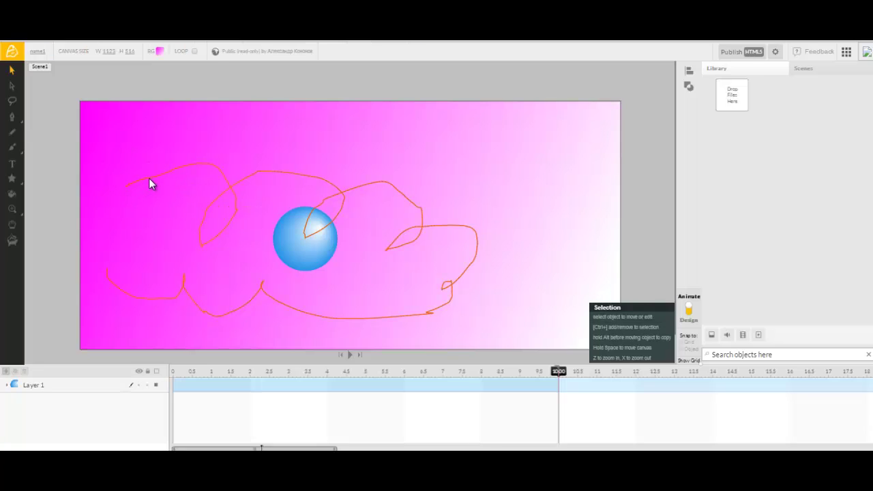
pyautogui.click(149, 178)
pyautogui.hotkey('ctrl', 'z')
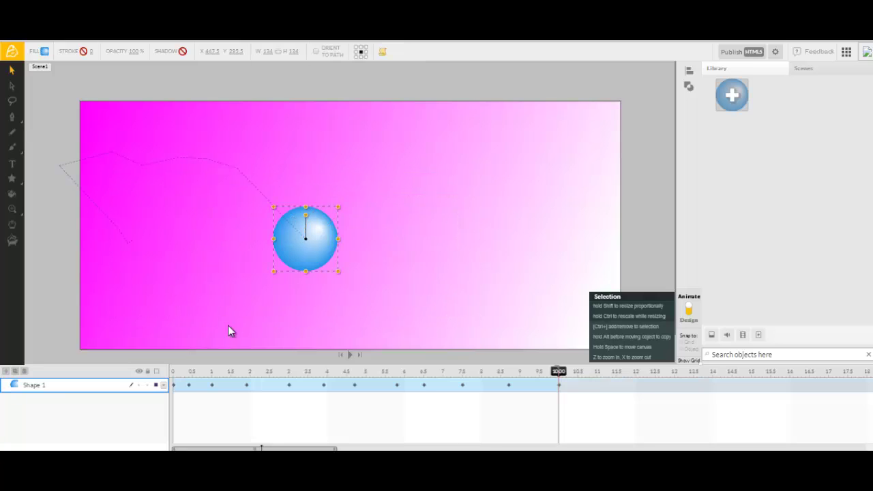
# - Return the playhead to 0 seconds and draw a pentagon about 72 wide and 69 high above the ball
pyautogui.moveTo(558, 375); pyautogui.dragTo(554, 373)
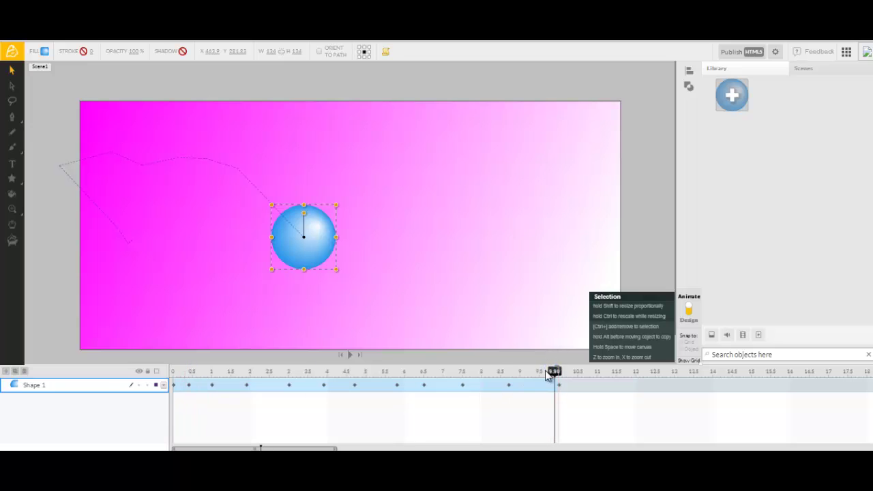
pyautogui.moveTo(554, 373); pyautogui.dragTo(161, 384)
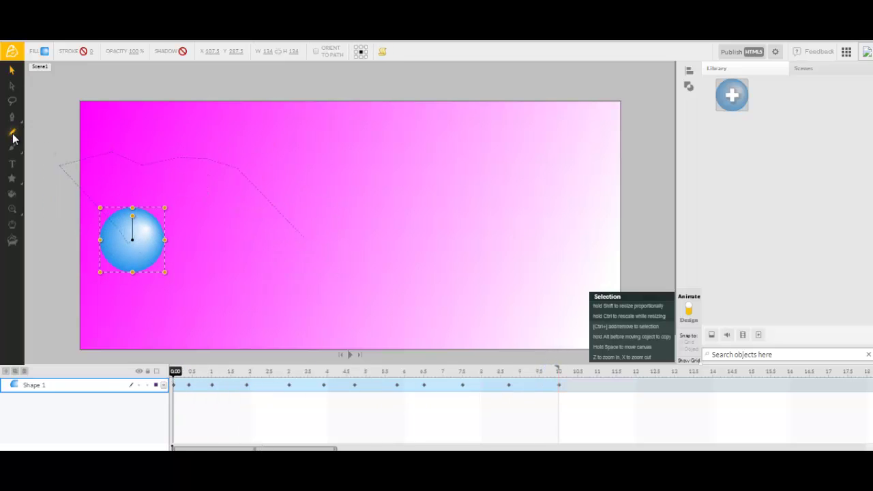
pyautogui.click(12, 178)
pyautogui.click(32, 177)
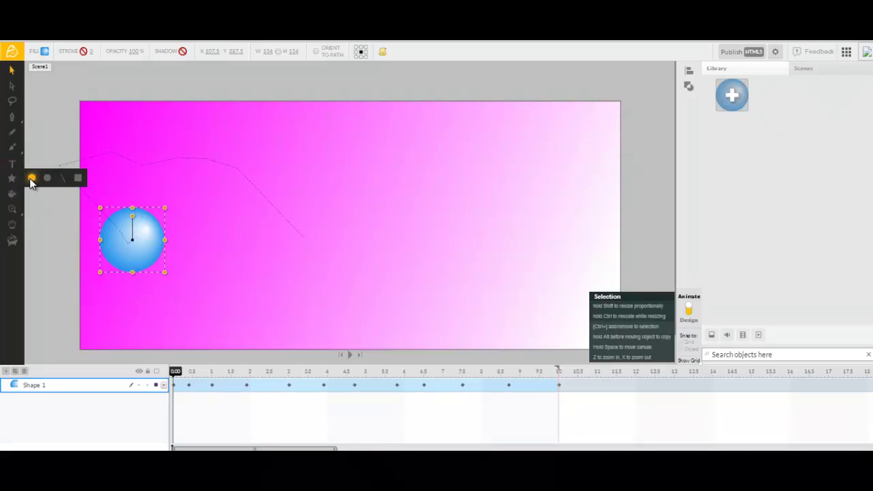
pyautogui.moveTo(164, 125); pyautogui.dragTo(202, 168)
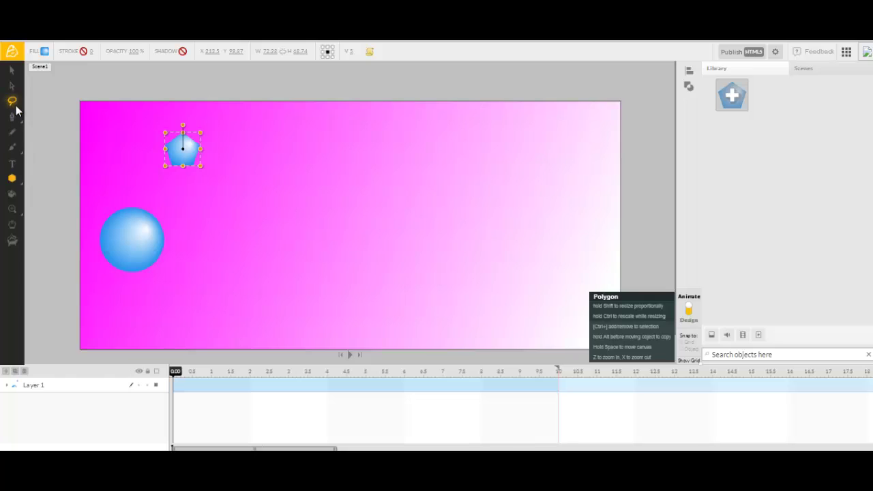
# - Draw a looping freehand orange Pencil line about 701 wide and 394 high, starting at the pentagon and circling back below it
pyautogui.click(11, 132)
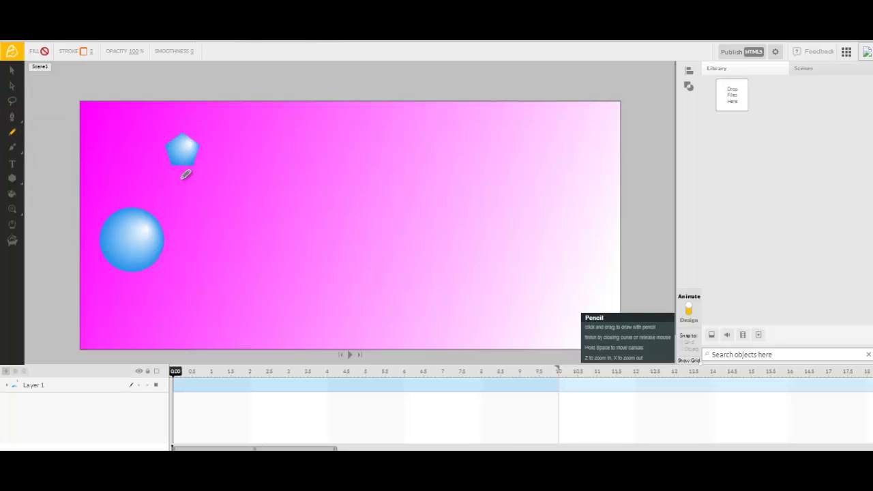
pyautogui.moveTo(193, 167)
pyautogui.mouseDown()
pyautogui.moveTo(314, 135)
pyautogui.moveTo(352, 150)
pyautogui.mouseUp()
pyautogui.moveTo(361, 183)
pyautogui.mouseDown()
pyautogui.moveTo(525, 218)
pyautogui.moveTo(477, 266)
pyautogui.moveTo(372, 317)
pyautogui.moveTo(278, 268)
pyautogui.moveTo(250, 225)
pyautogui.moveTo(196, 206)
pyautogui.moveTo(186, 226)
pyautogui.mouseUp()
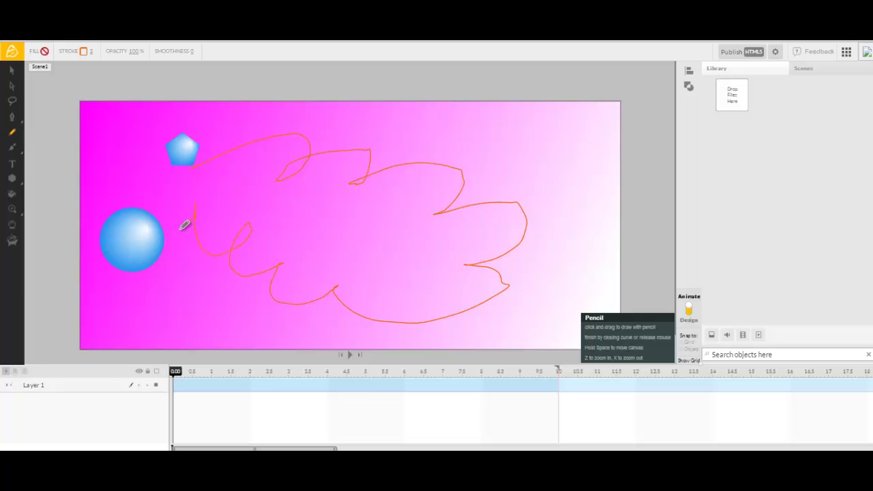
# - Snap the pentagon to a copy of the orange Pencil line as its motion path and preview the animation
pyautogui.click(12, 71)
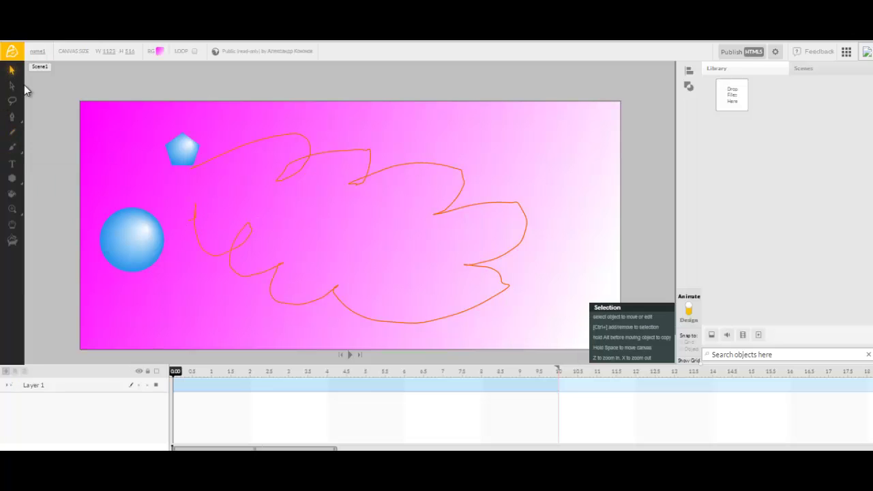
pyautogui.click(220, 158)
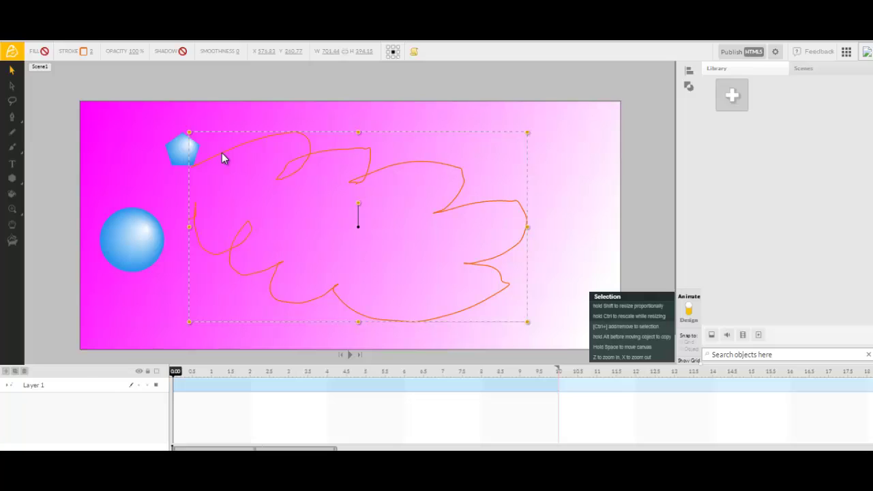
pyautogui.rightClick(222, 154)
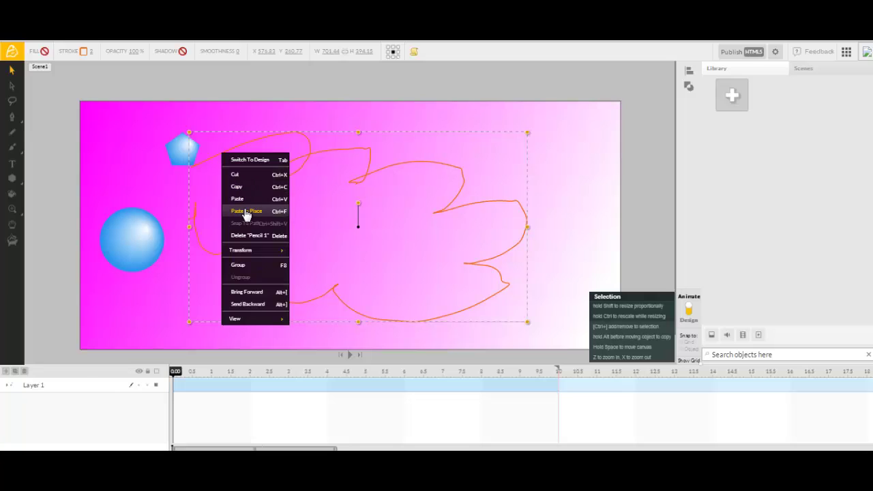
pyautogui.click(247, 188)
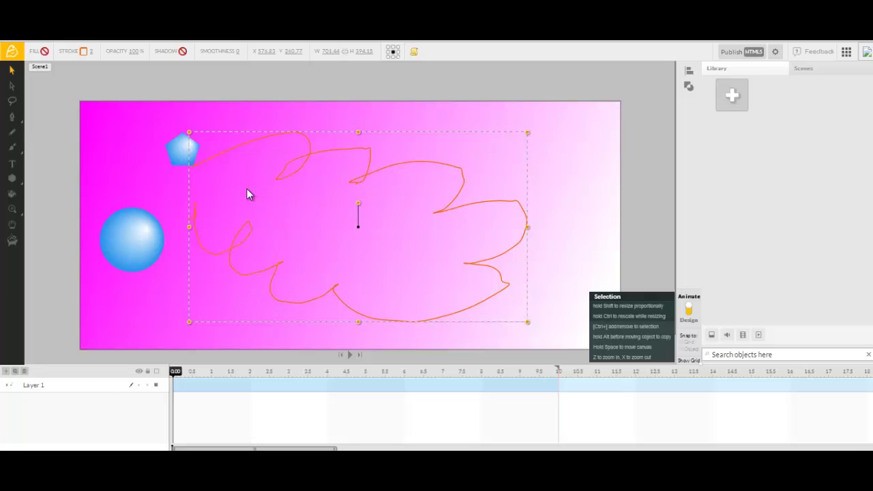
pyautogui.click(180, 154)
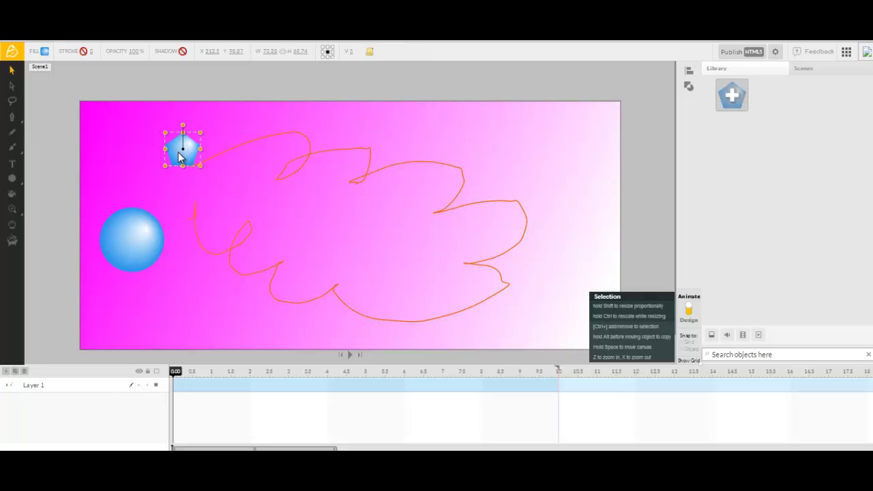
pyautogui.rightClick(178, 152)
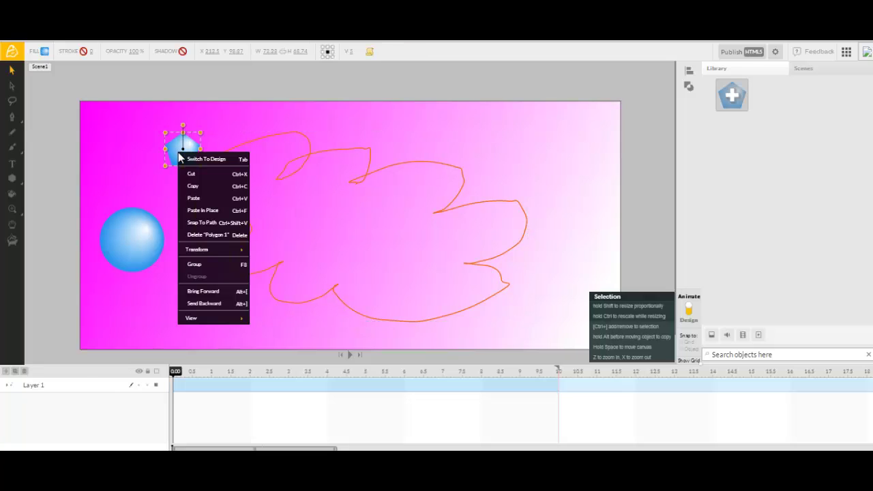
pyautogui.click(210, 225)
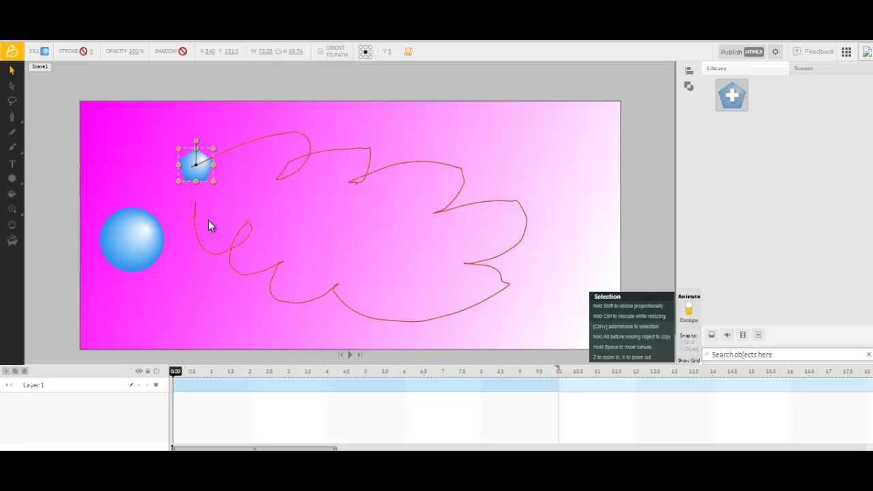
pyautogui.click(349, 354)
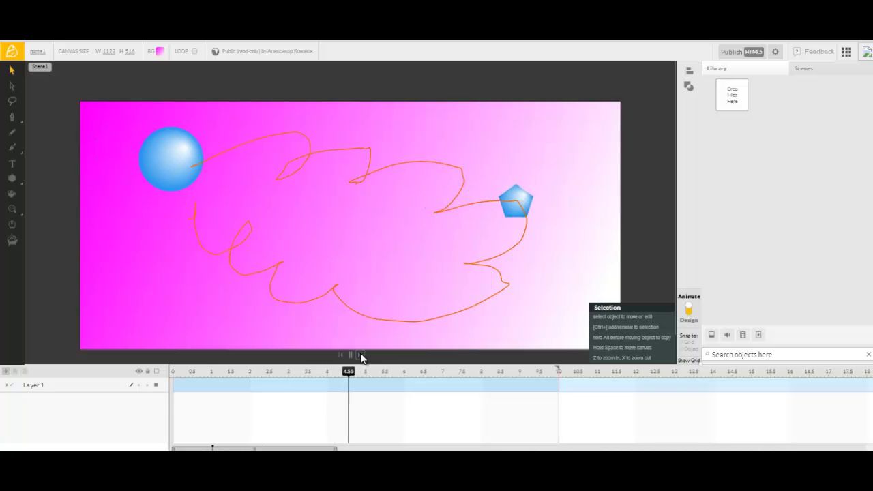
pyautogui.click(350, 355)
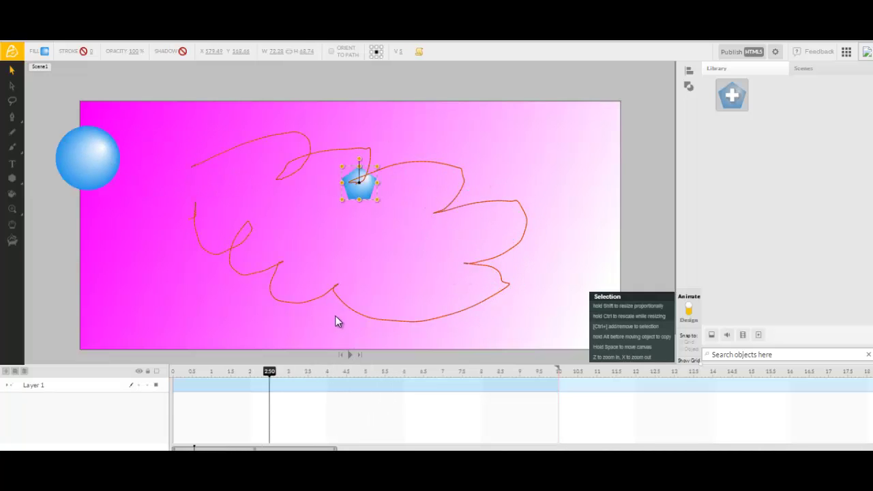
# - Hide the orange Pencil line on the canvas
pyautogui.click(344, 306)
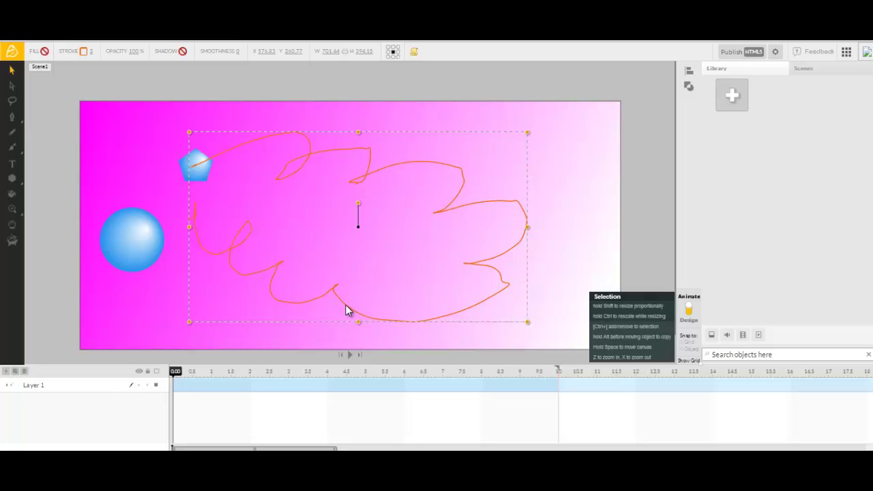
pyautogui.rightClick(346, 304)
pyautogui.moveTo(372, 448)
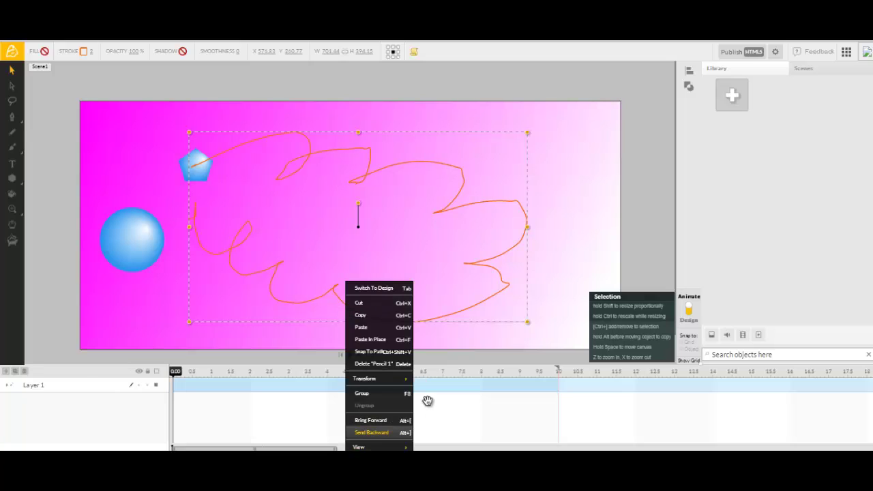
pyautogui.moveTo(407, 445)
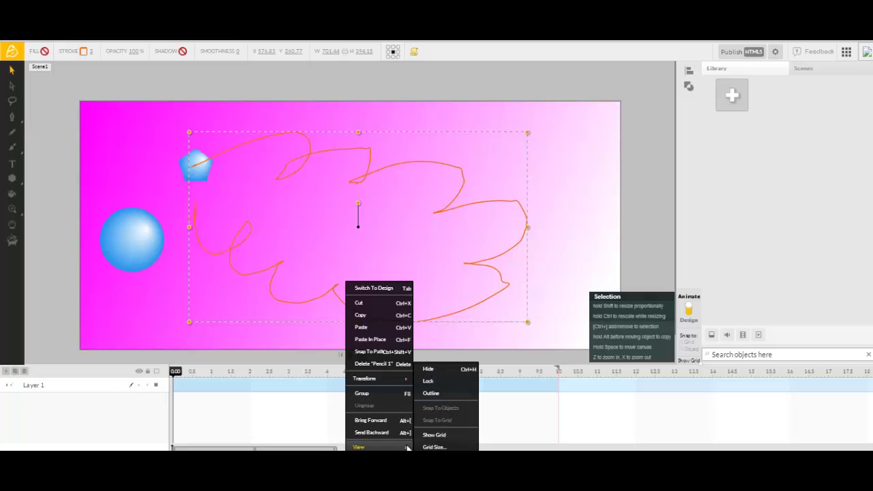
pyautogui.click(439, 369)
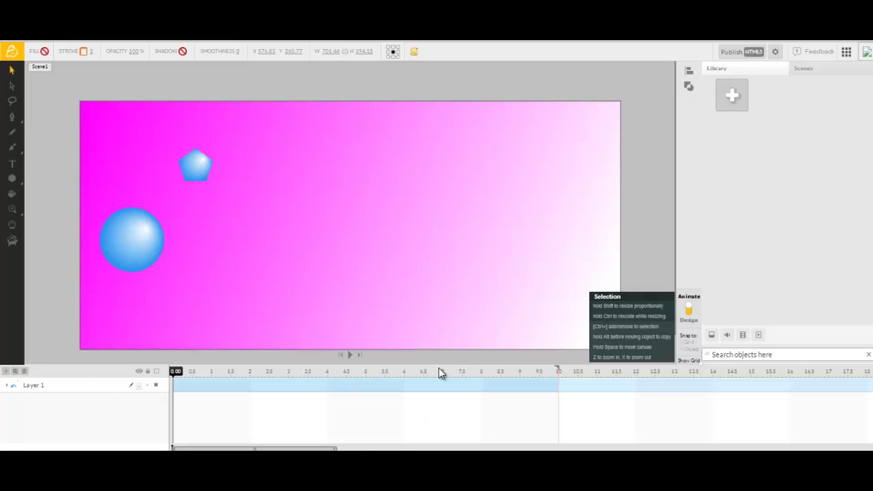
# - Play the animation in full, and replay it up to the 2-second mark
pyautogui.click(348, 356)
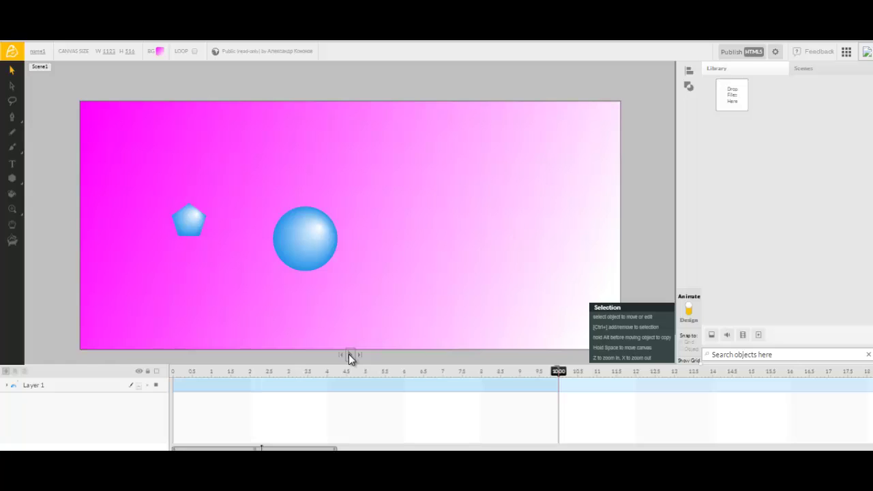
pyautogui.click(348, 354)
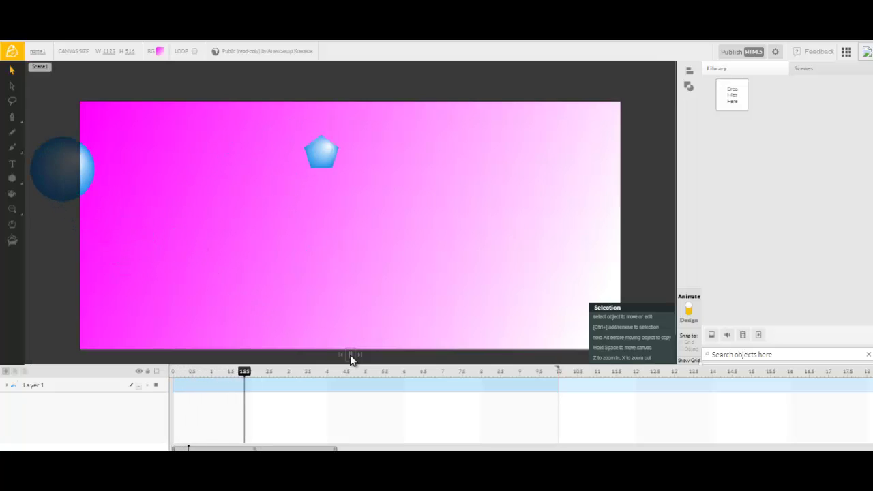
pyautogui.click(350, 355)
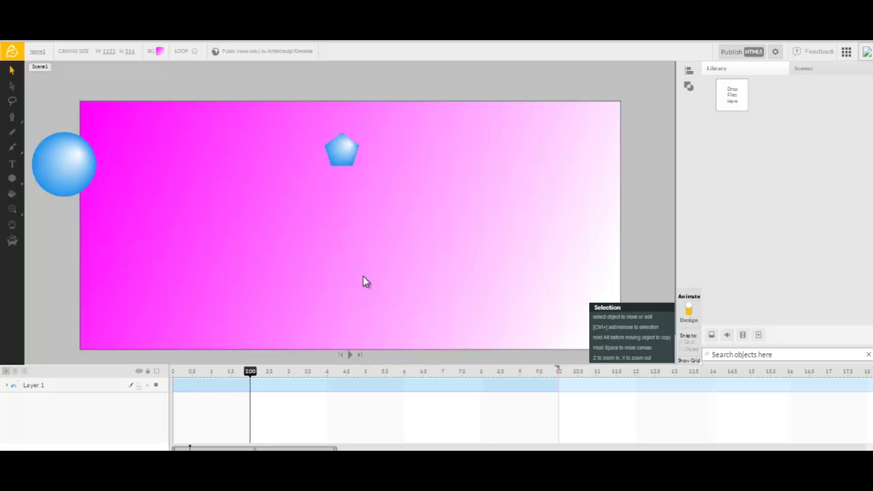
# - Rotate the pentagon clockwise by about a fifth of a turn at 0.10 seconds
pyautogui.click(177, 372)
pyautogui.click(202, 168)
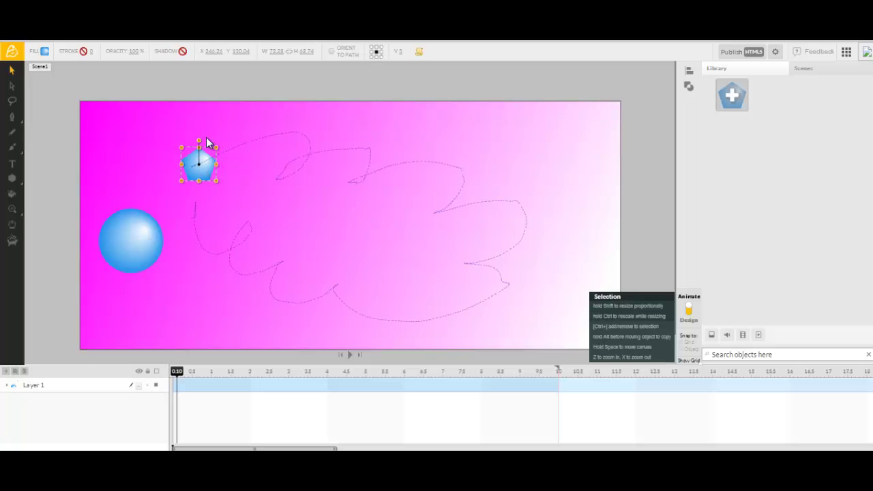
pyautogui.click(258, 147)
pyautogui.click(203, 163)
pyautogui.moveTo(200, 141); pyautogui.dragTo(255, 144)
# - Flip the ball horizontally and vertically and back again by stretching it through its opposite edges, and play the animation
pyautogui.click(145, 246)
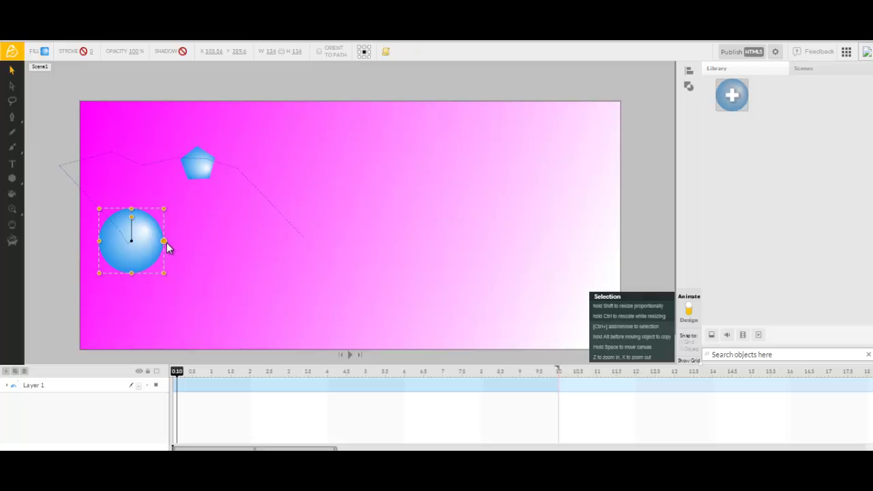
pyautogui.moveTo(165, 243); pyautogui.dragTo(98, 242)
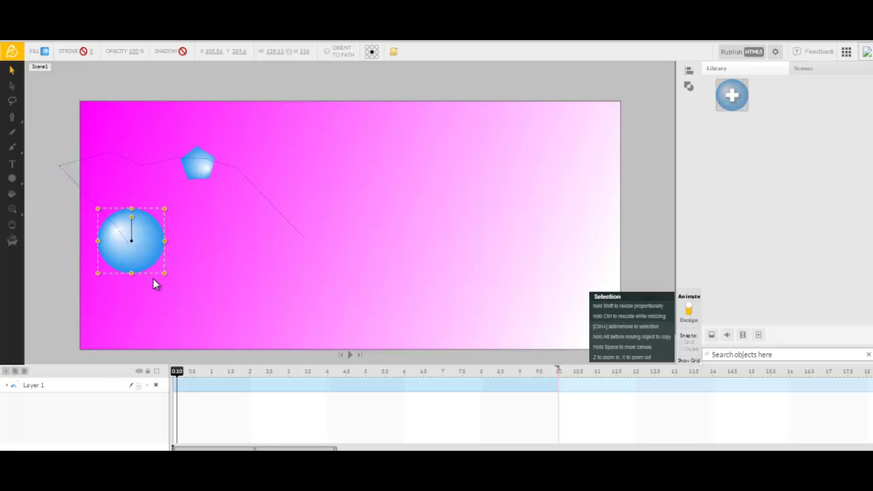
pyautogui.moveTo(132, 273); pyautogui.dragTo(135, 207)
pyautogui.moveTo(163, 241); pyautogui.dragTo(101, 243)
pyautogui.moveTo(134, 272); pyautogui.dragTo(133, 215)
pyautogui.click(350, 355)
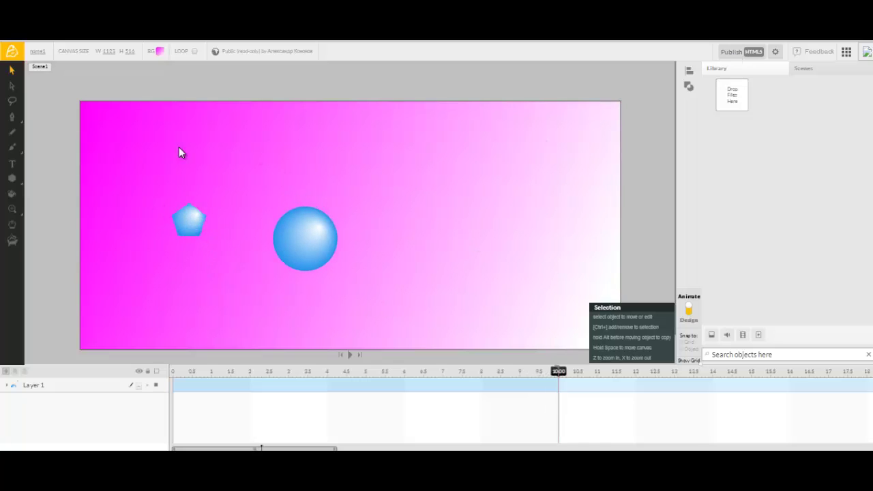
# - Publish the name1 project as HTML5 to get its player link and embed code, and dismiss the publishing results
pyautogui.click(732, 53)
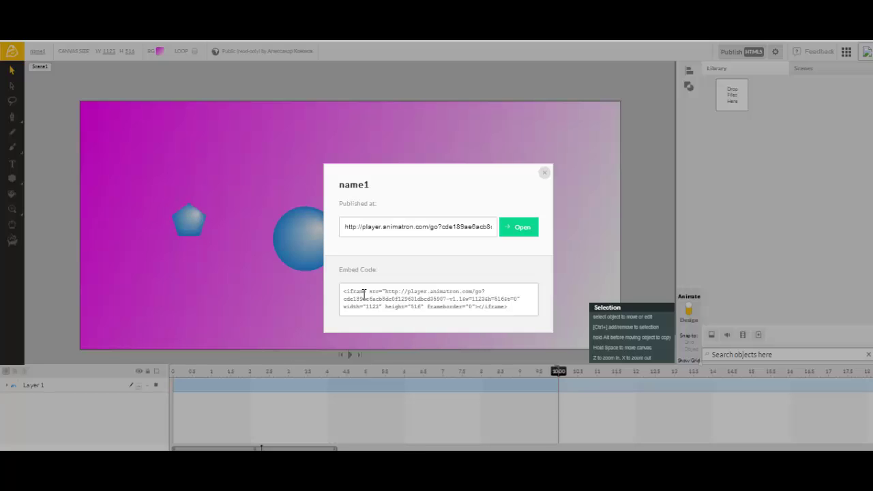
pyautogui.click(544, 175)
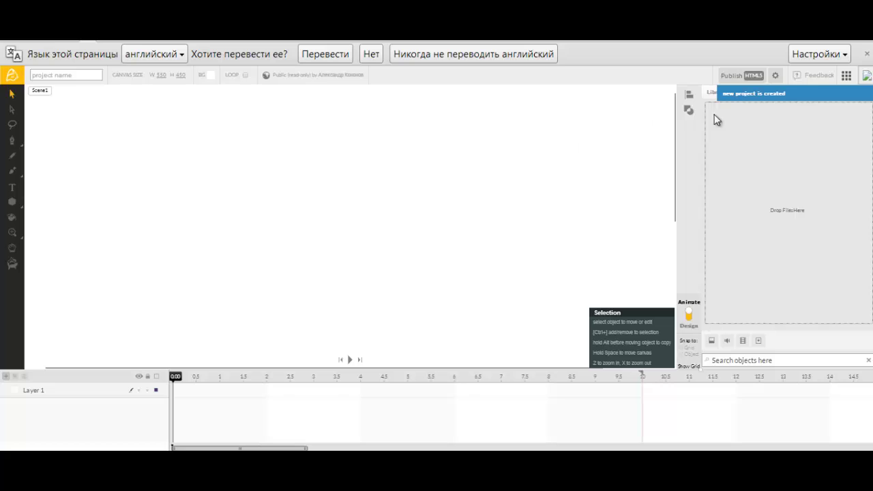
# - Set the new blank project's publishing type to Video and its file format to mp4
pyautogui.click(776, 76)
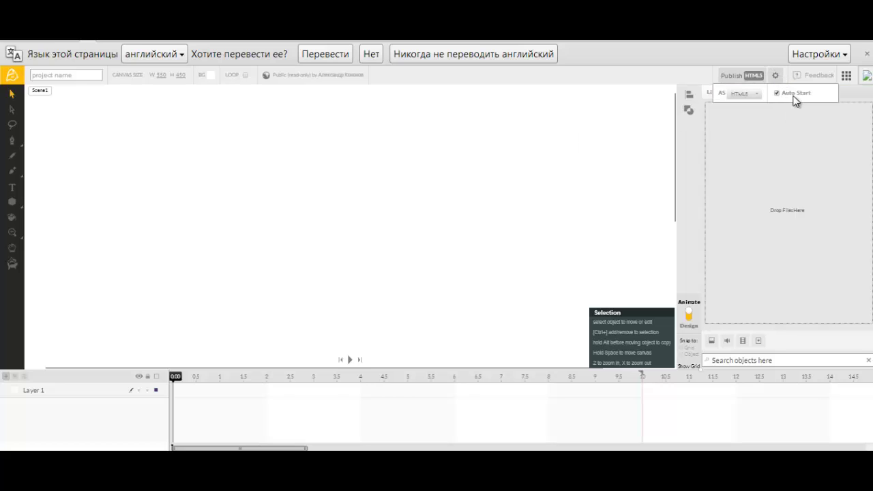
pyautogui.click(758, 94)
pyautogui.click(743, 118)
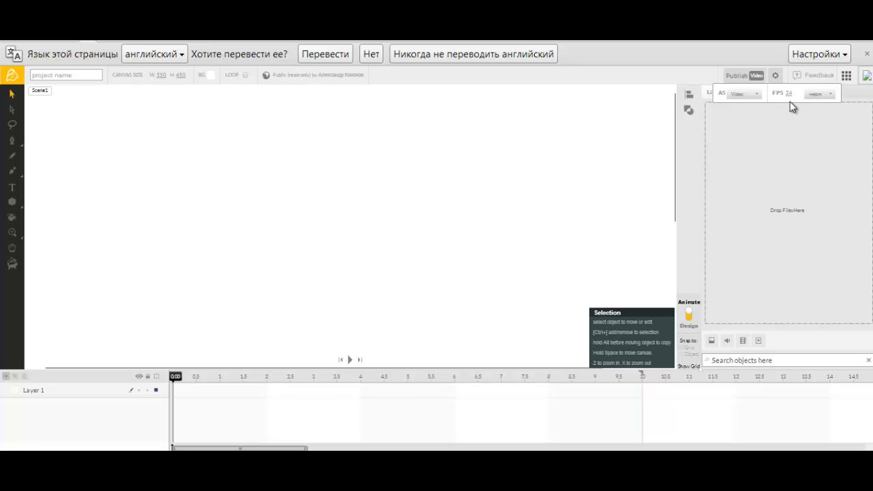
pyautogui.click(822, 96)
pyautogui.click(815, 110)
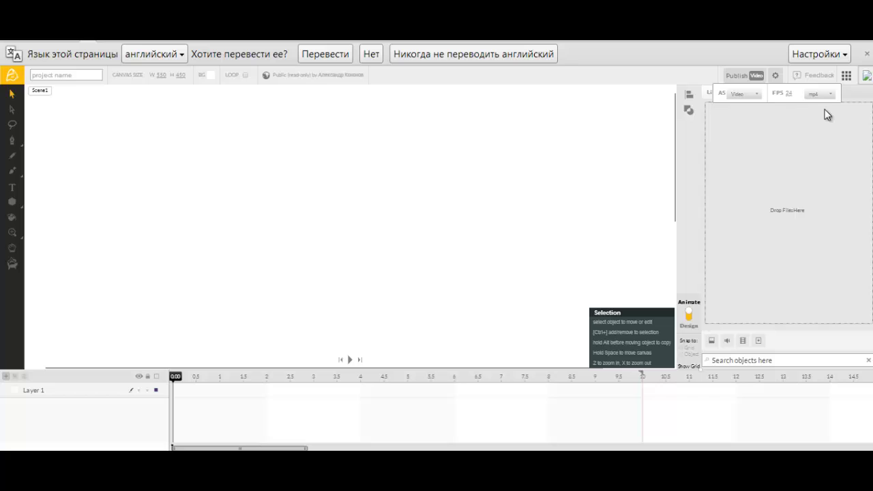
# - Publish the blank project as a video, select its published address, and dismiss the publishing results
pyautogui.click(739, 81)
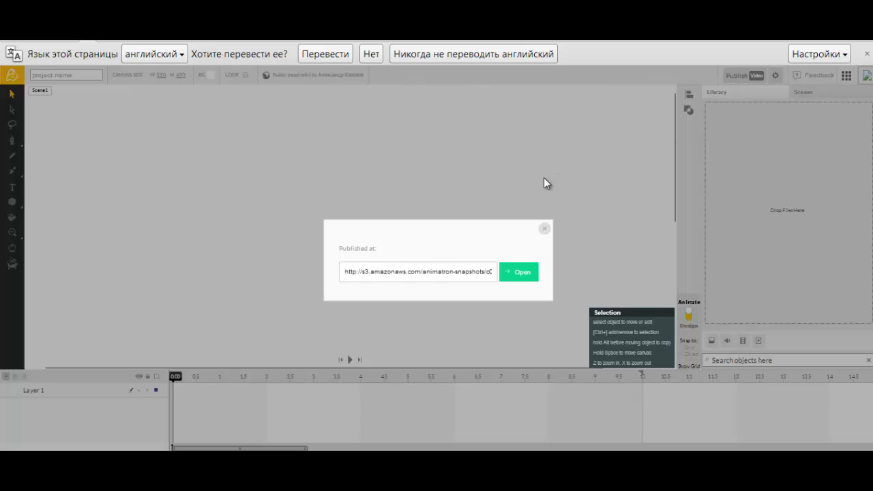
pyautogui.click(458, 272)
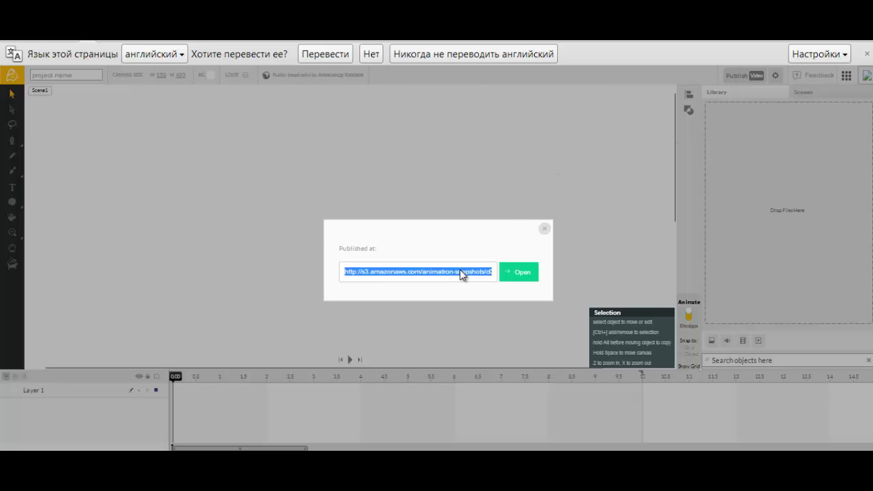
pyautogui.click(543, 230)
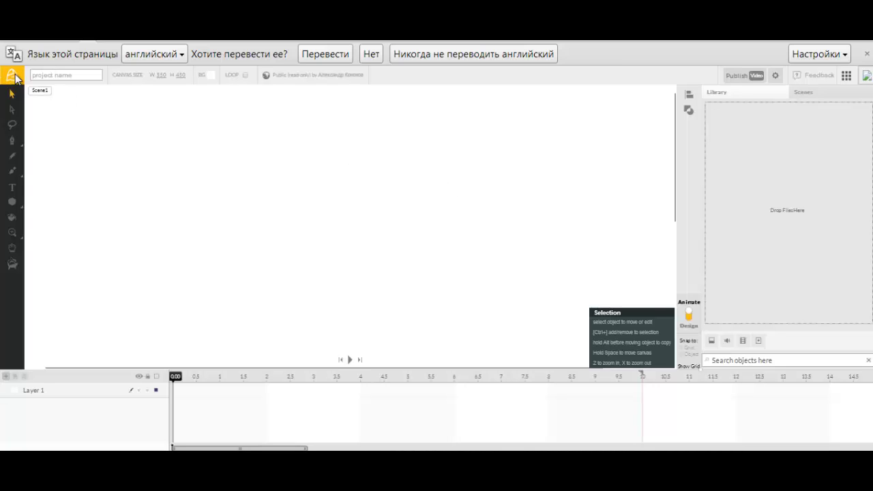
pyautogui.click(12, 75)
pyautogui.moveTo(20, 96)
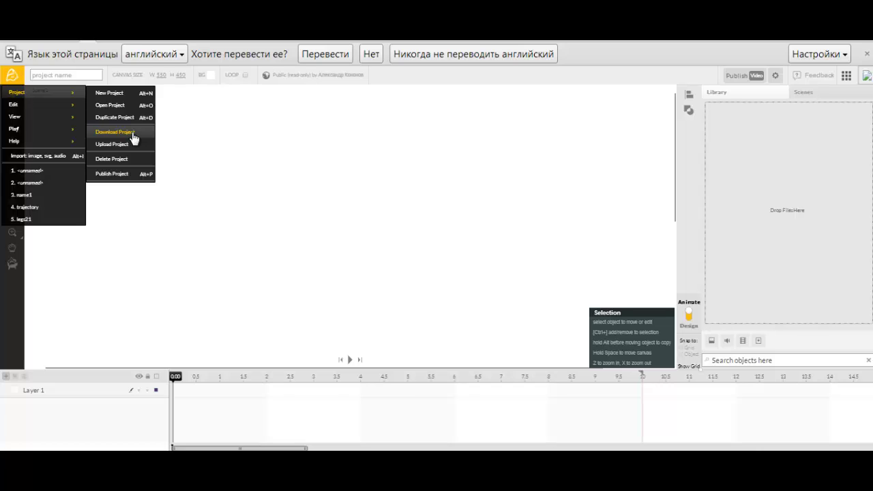
pyautogui.click(249, 143)
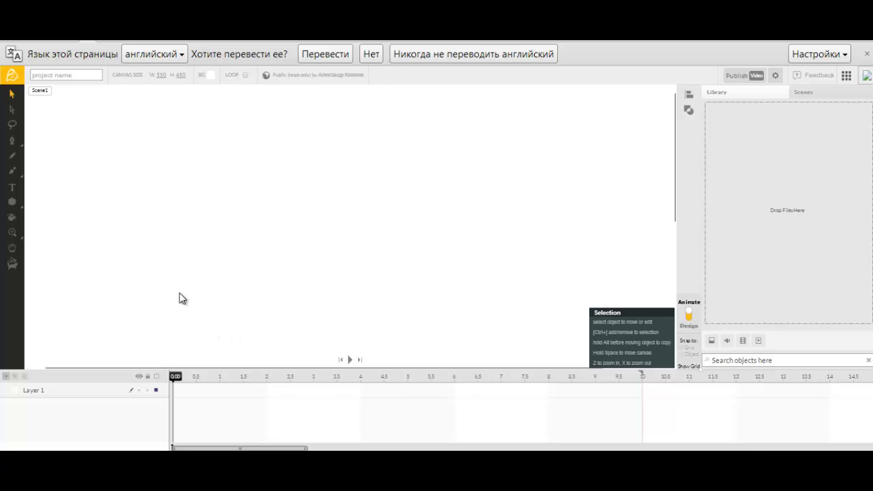
# - Sketch an arched trajectory with the Pencil, a small body with velocity arrows labelled Vx and Vy, and further strokes along the arc
pyautogui.click(12, 155)
pyautogui.moveTo(101, 303)
pyautogui.mouseDown()
pyautogui.moveTo(173, 255)
pyautogui.moveTo(509, 200)
pyautogui.moveTo(615, 311)
pyautogui.mouseUp()
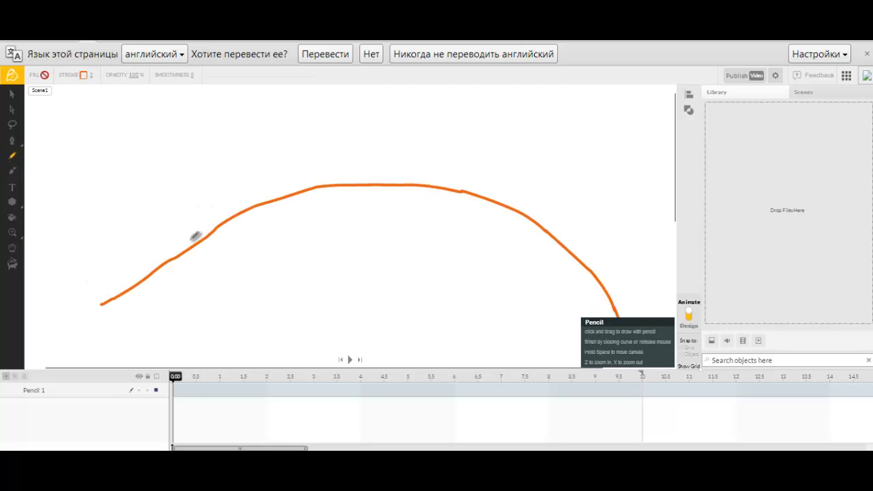
pyautogui.moveTo(195, 236)
pyautogui.mouseDown()
pyautogui.moveTo(278, 231)
pyautogui.moveTo(281, 223)
pyautogui.moveTo(277, 236)
pyautogui.moveTo(364, 246)
pyautogui.moveTo(344, 250)
pyautogui.mouseUp()
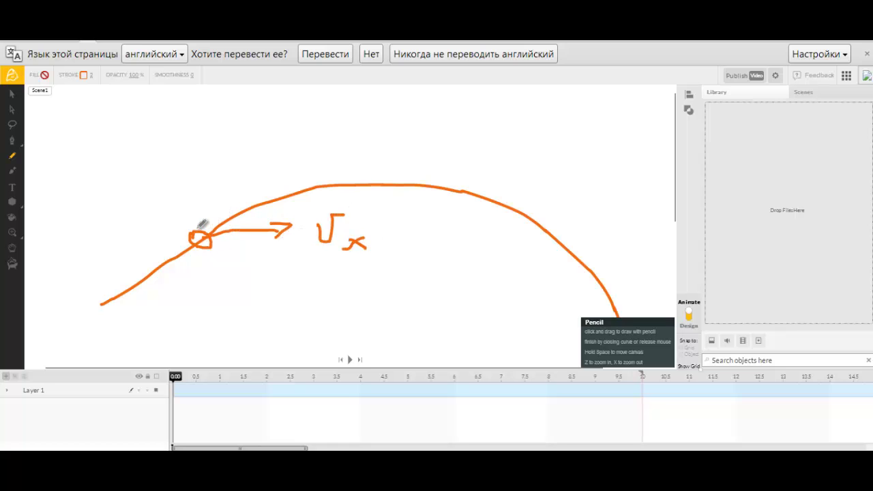
pyautogui.moveTo(199, 228)
pyautogui.mouseDown()
pyautogui.moveTo(186, 183)
pyautogui.moveTo(204, 182)
pyautogui.mouseUp()
pyautogui.moveTo(203, 145)
pyautogui.mouseDown()
pyautogui.moveTo(227, 161)
pyautogui.moveTo(238, 122)
pyautogui.moveTo(264, 152)
pyautogui.moveTo(251, 176)
pyautogui.mouseUp()
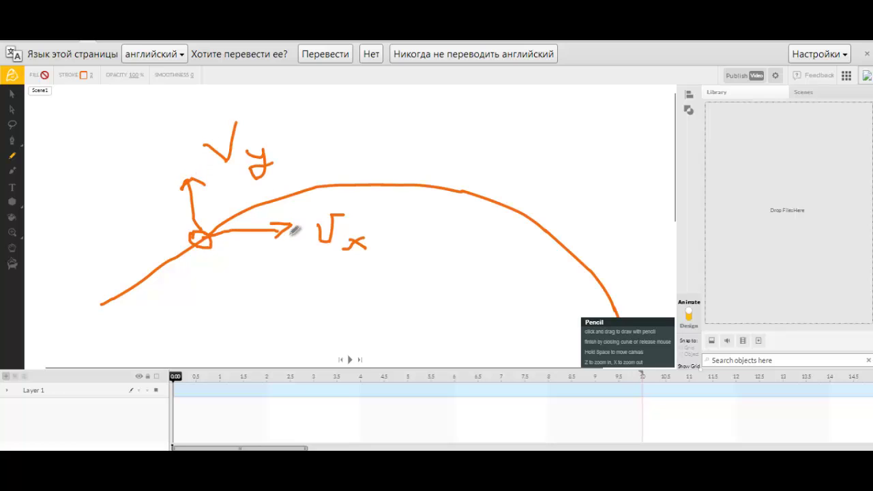
pyautogui.moveTo(137, 288); pyautogui.dragTo(196, 286)
pyautogui.moveTo(362, 179)
pyautogui.mouseDown()
pyautogui.moveTo(430, 170)
pyautogui.moveTo(423, 177)
pyautogui.mouseUp()
pyautogui.moveTo(133, 252)
pyautogui.mouseDown()
pyautogui.moveTo(135, 287)
pyautogui.moveTo(142, 168)
pyautogui.moveTo(156, 167)
pyautogui.moveTo(146, 168)
pyautogui.mouseUp()
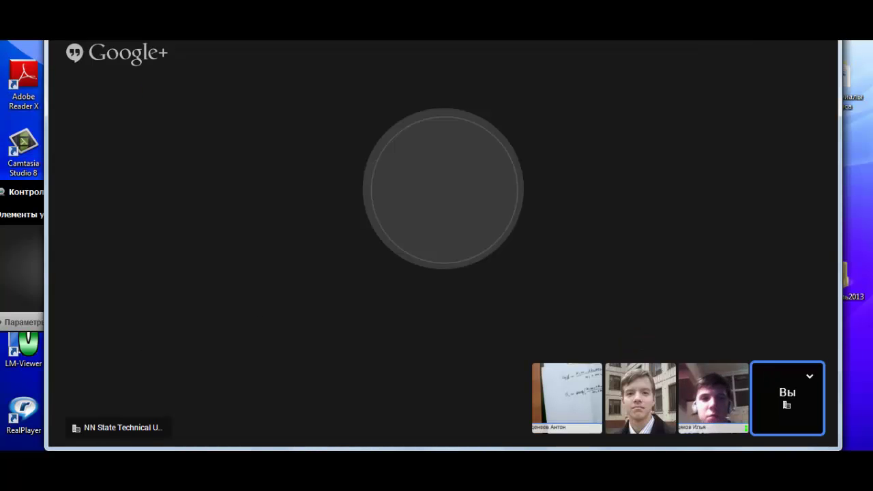
# - Turn on the camera in the Google+ Hangouts call and minimize the Logitech webcam controller
pyautogui.moveTo(650, 356)
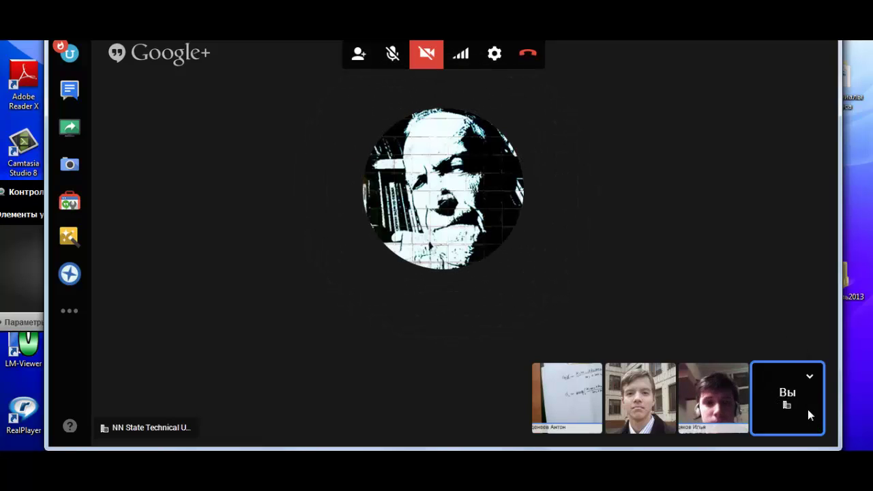
pyautogui.click(426, 49)
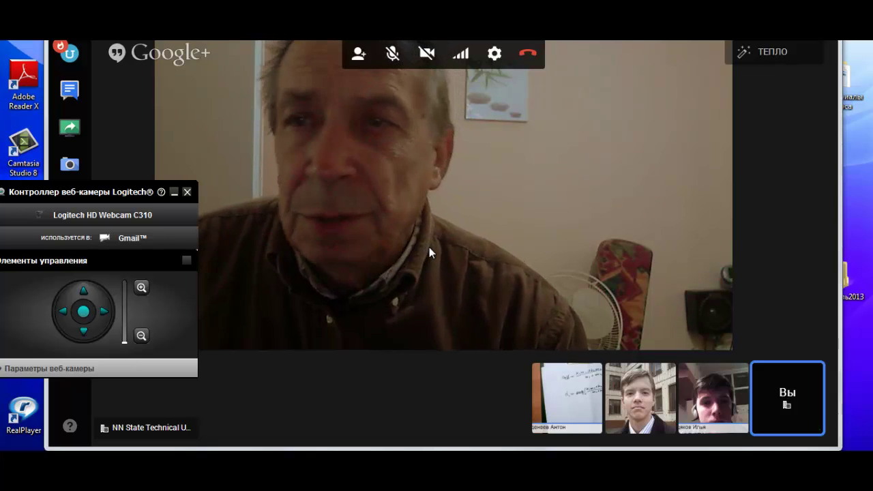
pyautogui.click(174, 192)
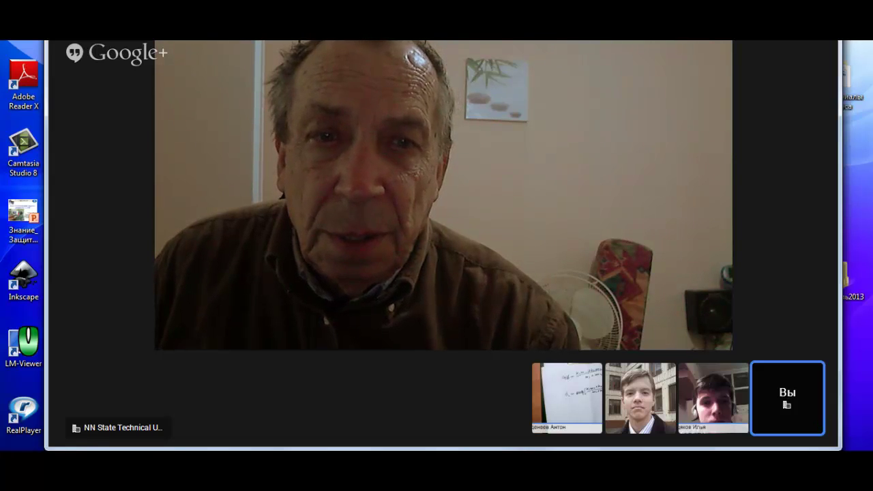
pyautogui.moveTo(518, 59)
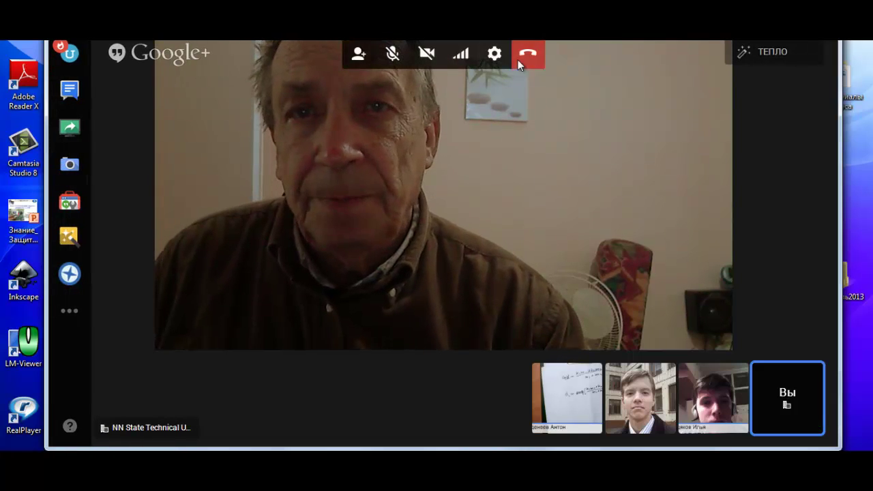